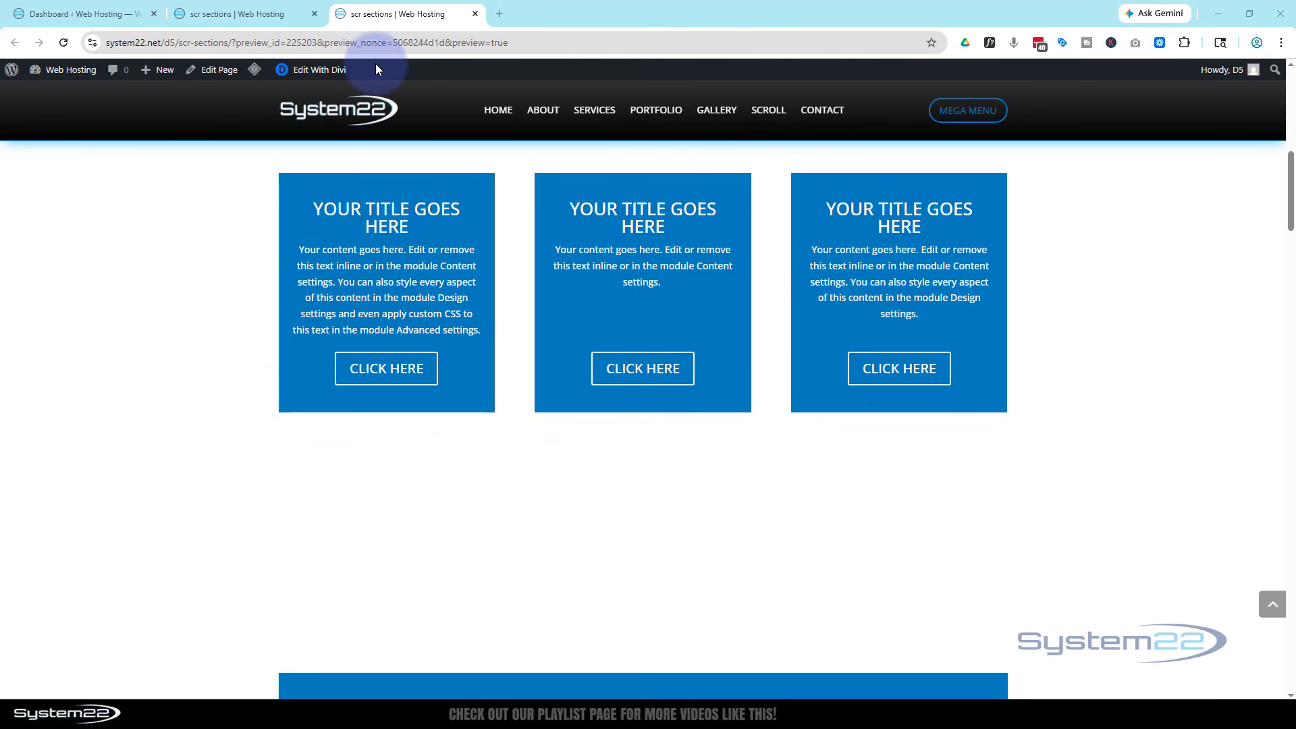
Add a three equal-column row below the cards with a Call To Action in the first column
left_click(225, 8)
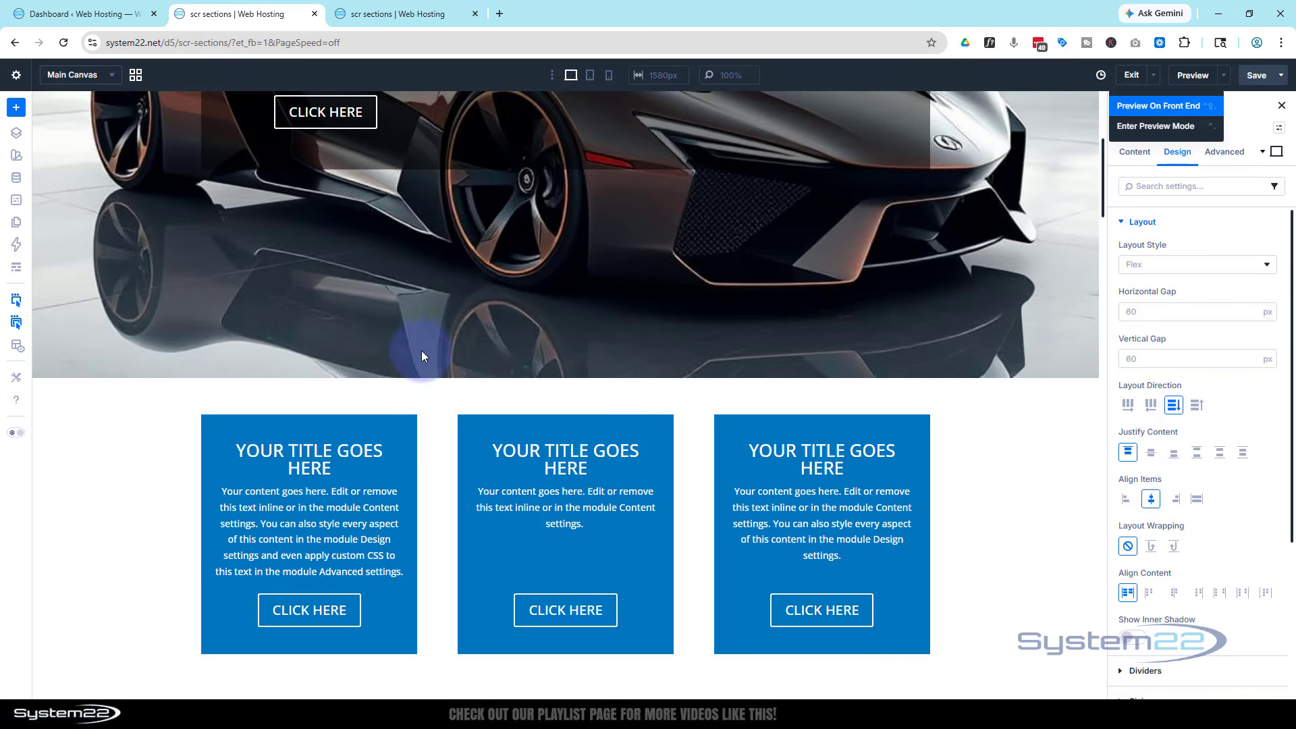
scroll(435, 400, "down", 4)
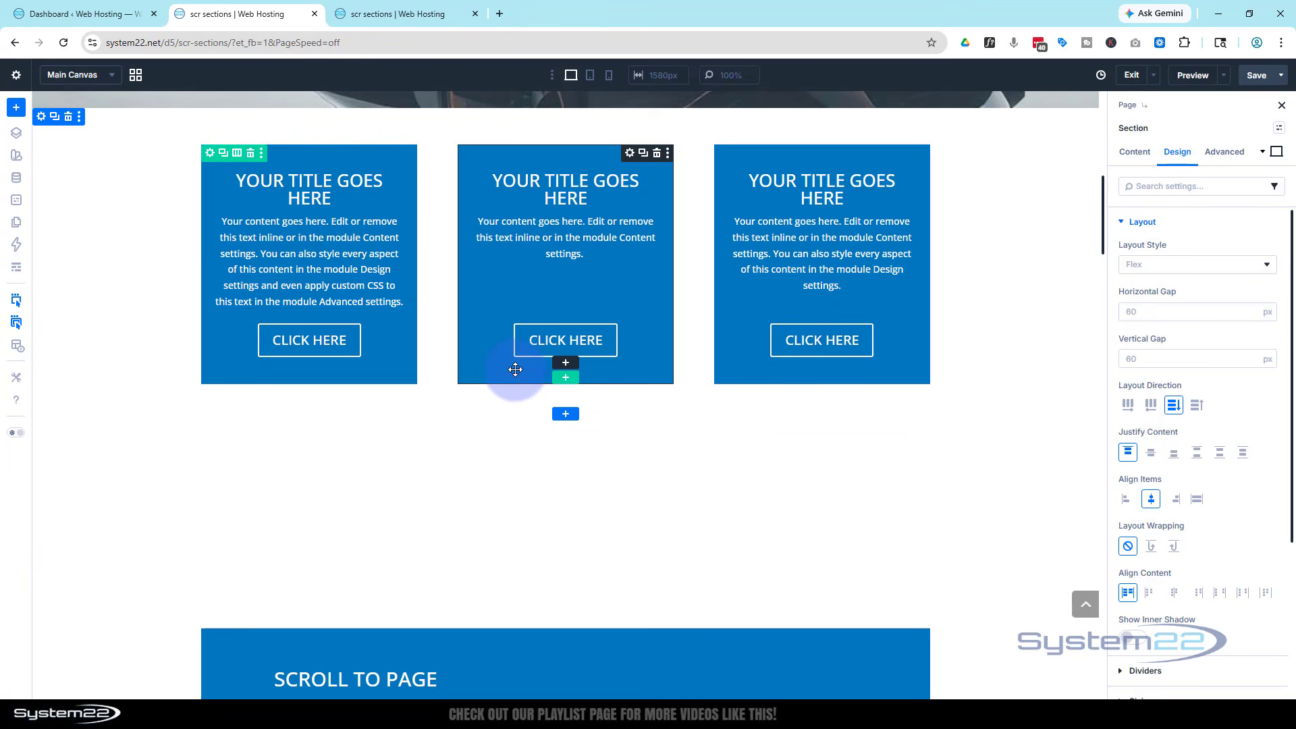
left_click(565, 379)
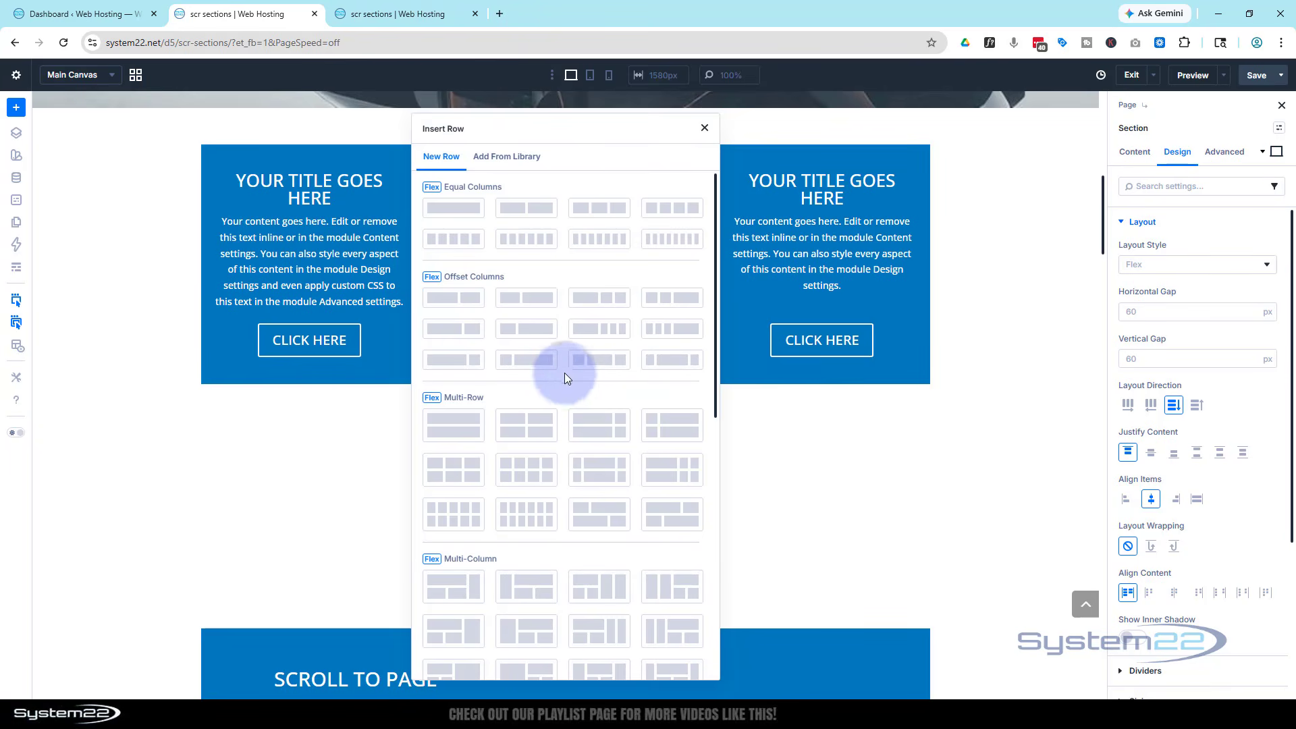
left_click(598, 208)
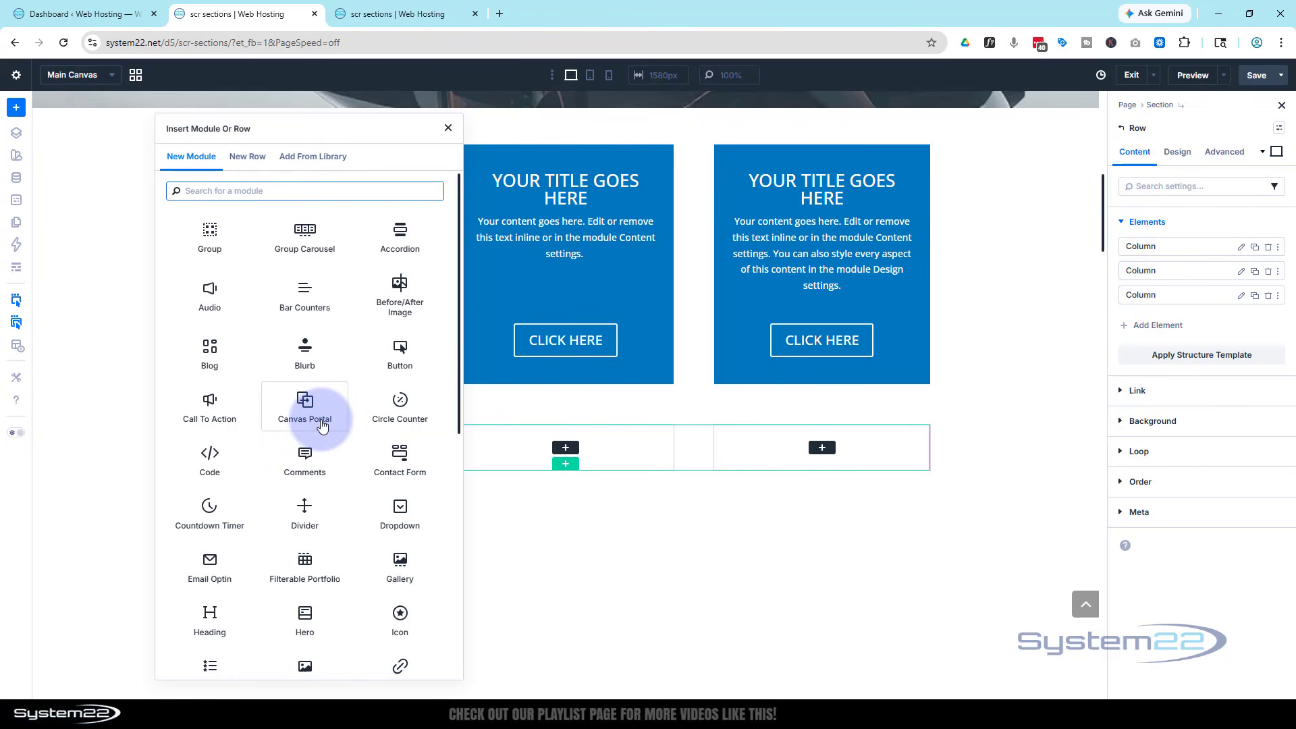
left_click(211, 405)
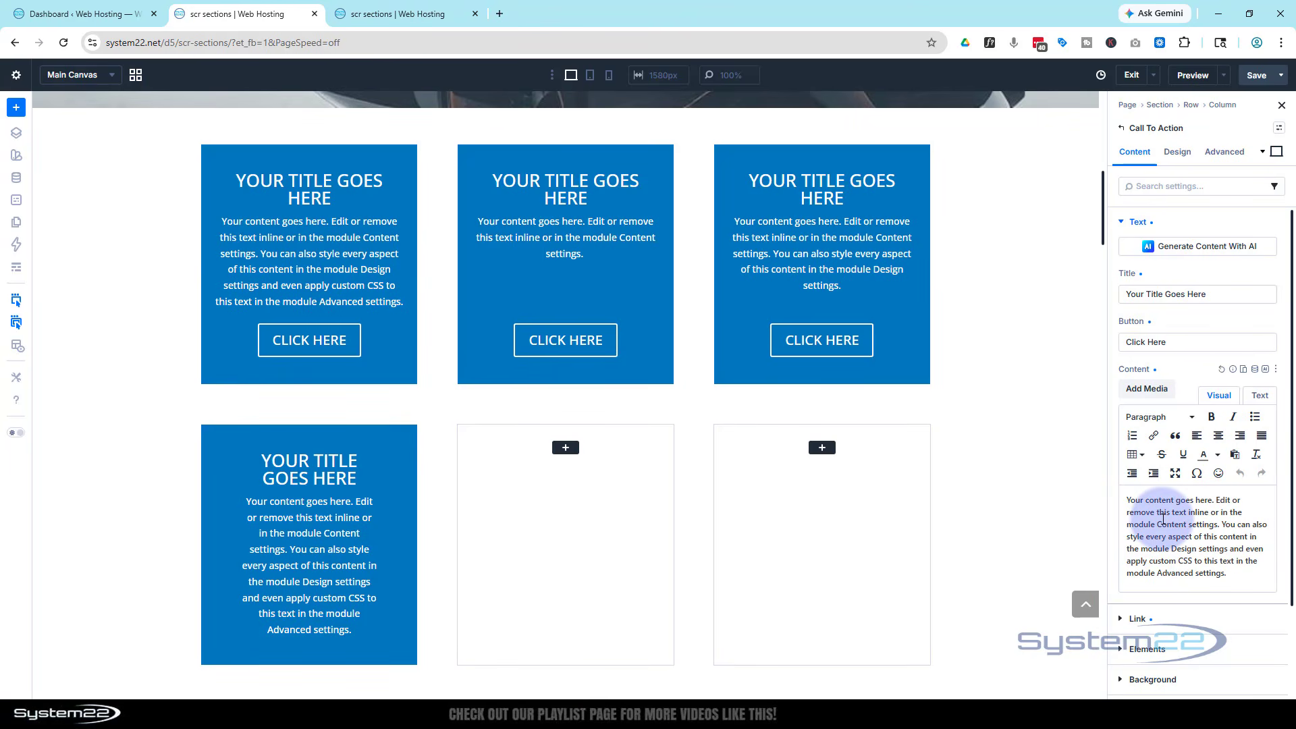
Set the Call To Action's Button Link URL to #
scroll(1166, 515, "down", 2)
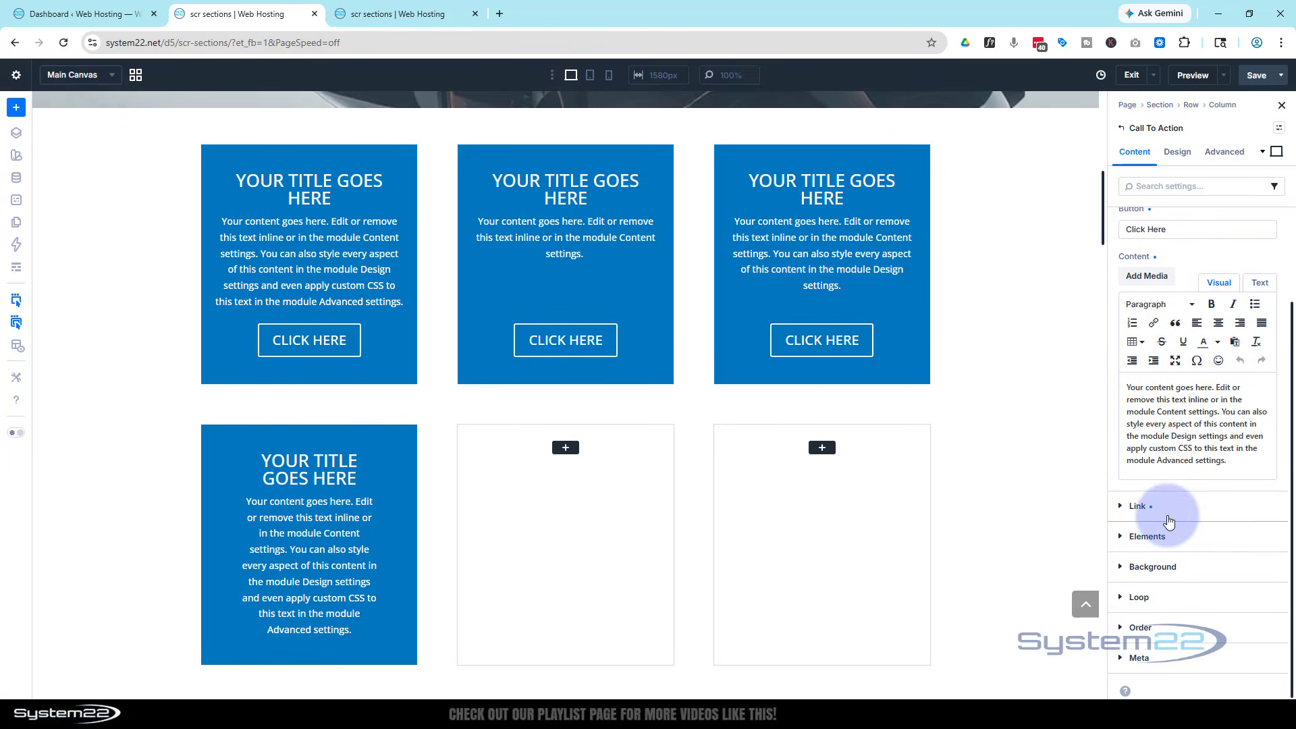
left_click(1169, 517)
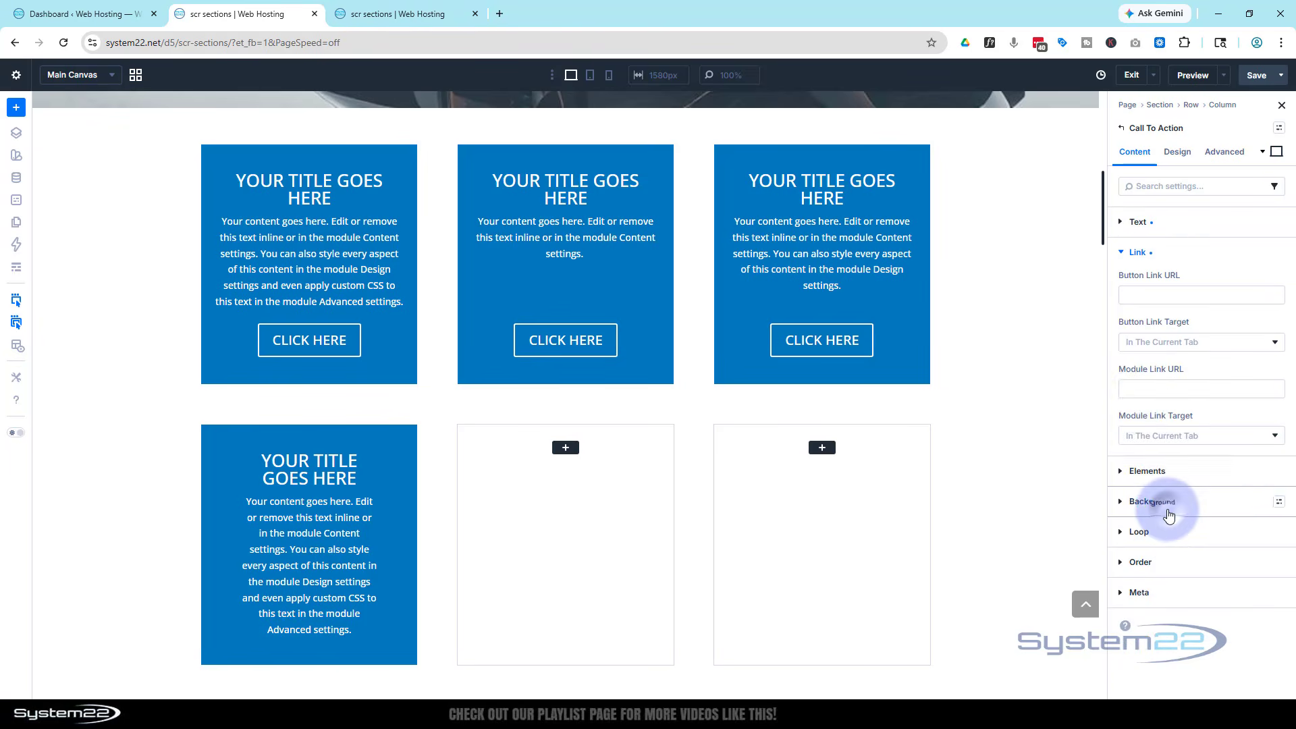
left_click(1134, 297)
type("#")
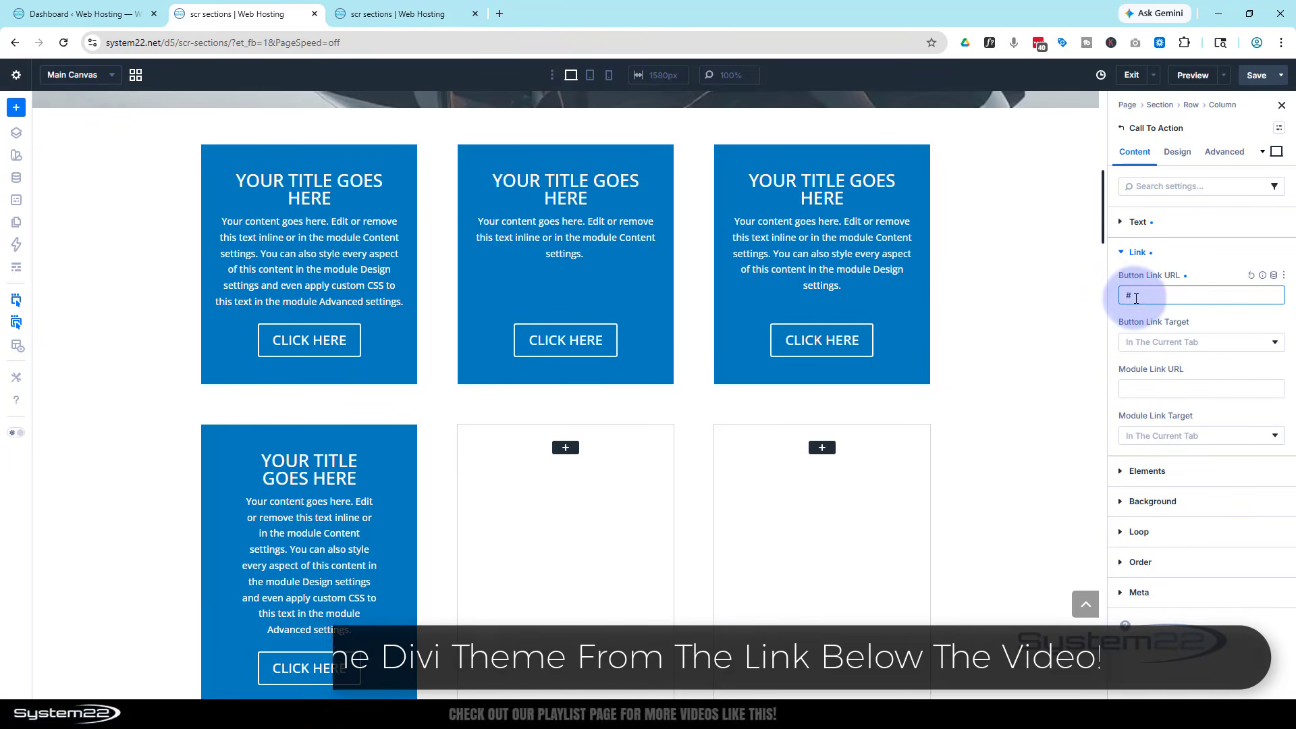
scroll(1026, 355, "down", 2)
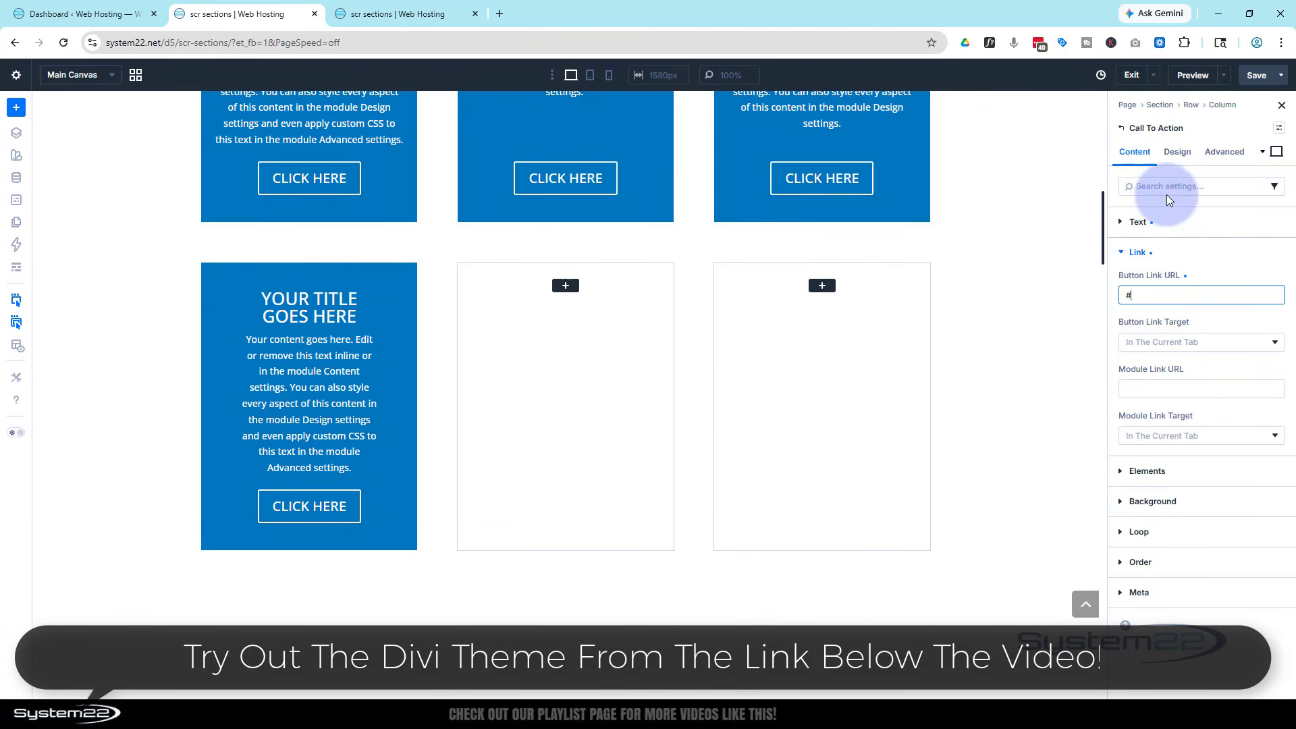
Give the Call To Action card 20px padding on both left and right sides
left_click(1181, 154)
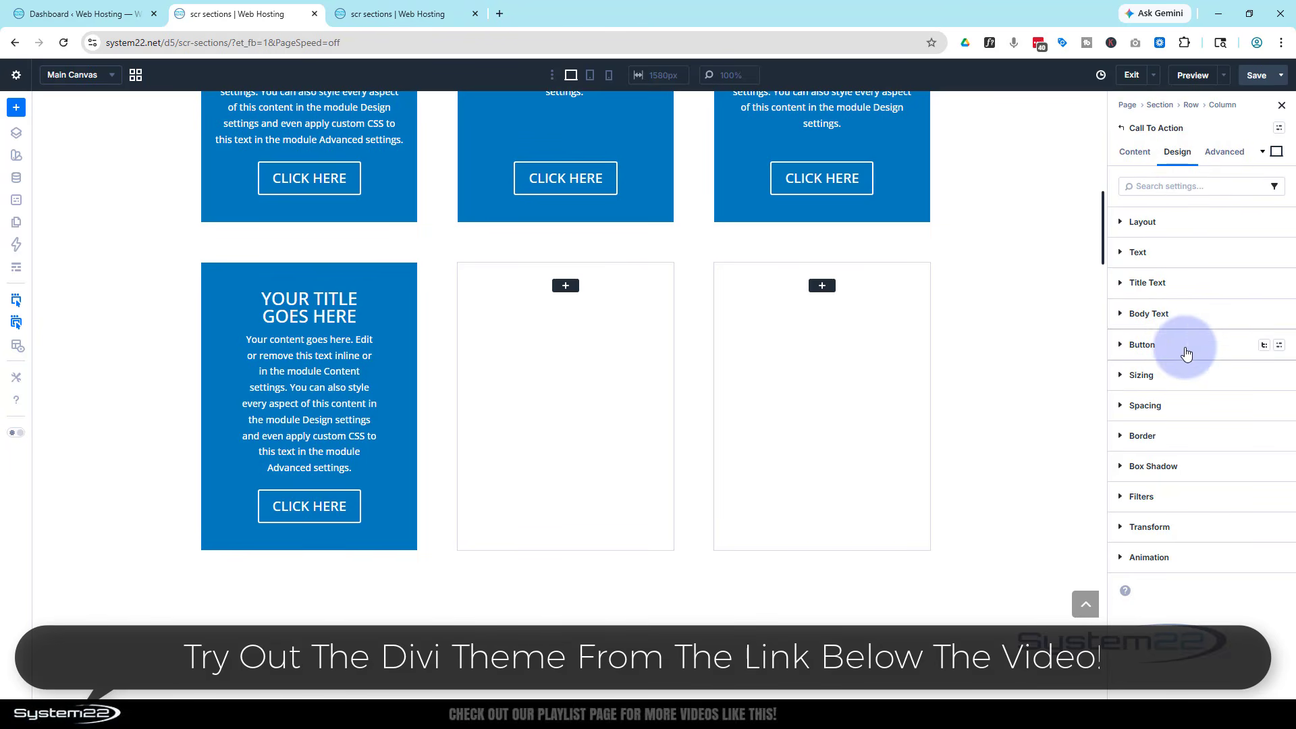
left_click(1183, 404)
scroll(1181, 449, "down", 2)
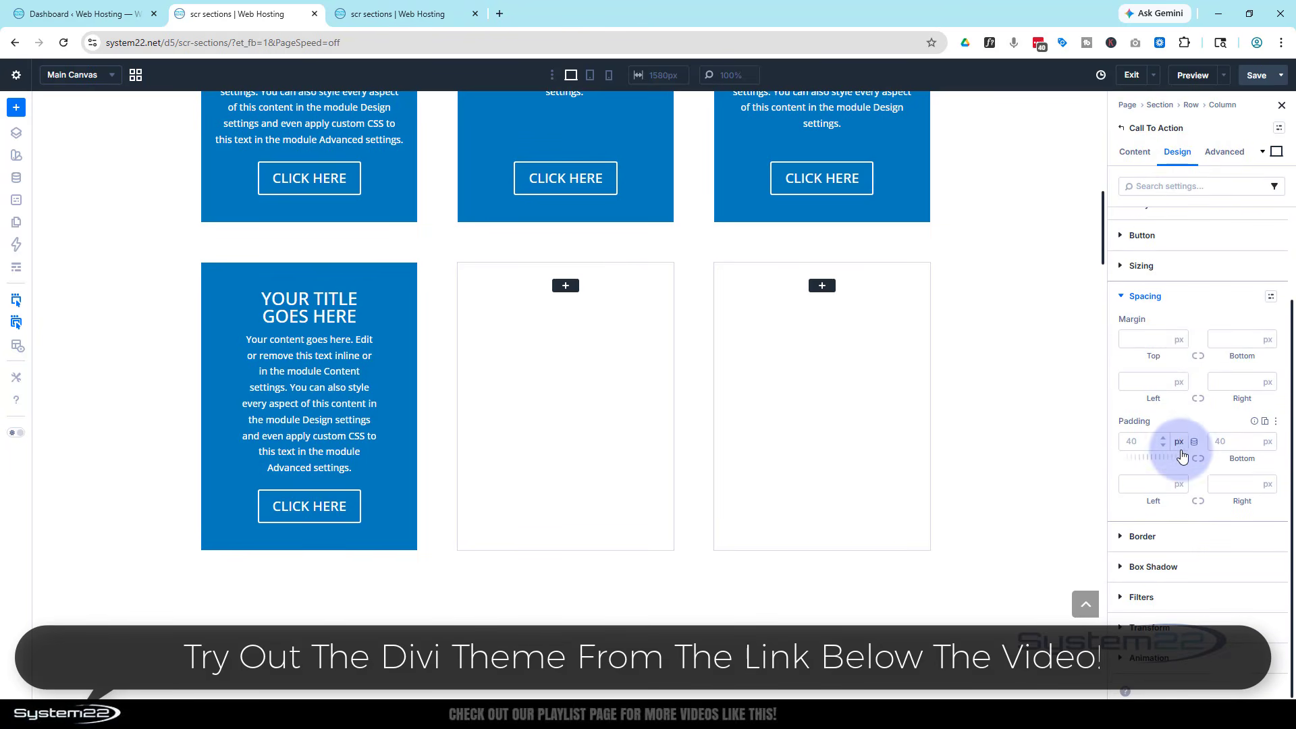
left_click(1149, 482)
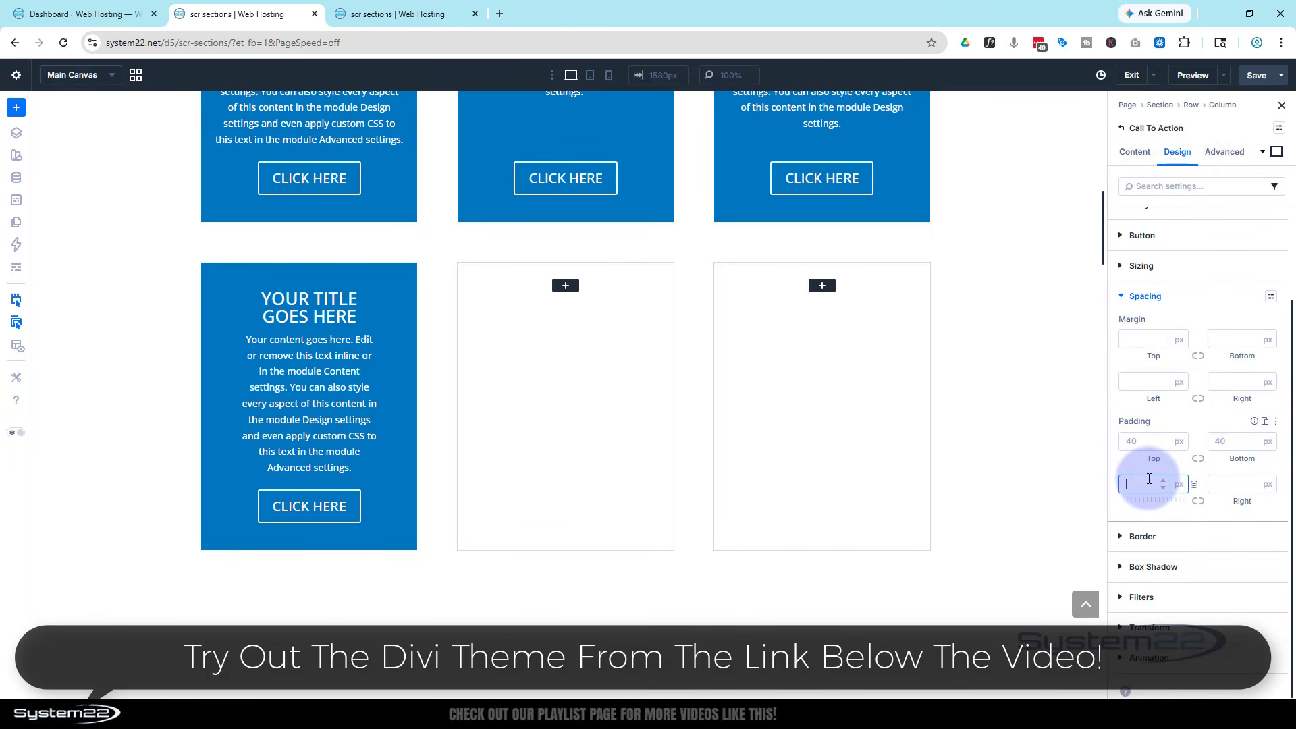
left_click(1200, 503)
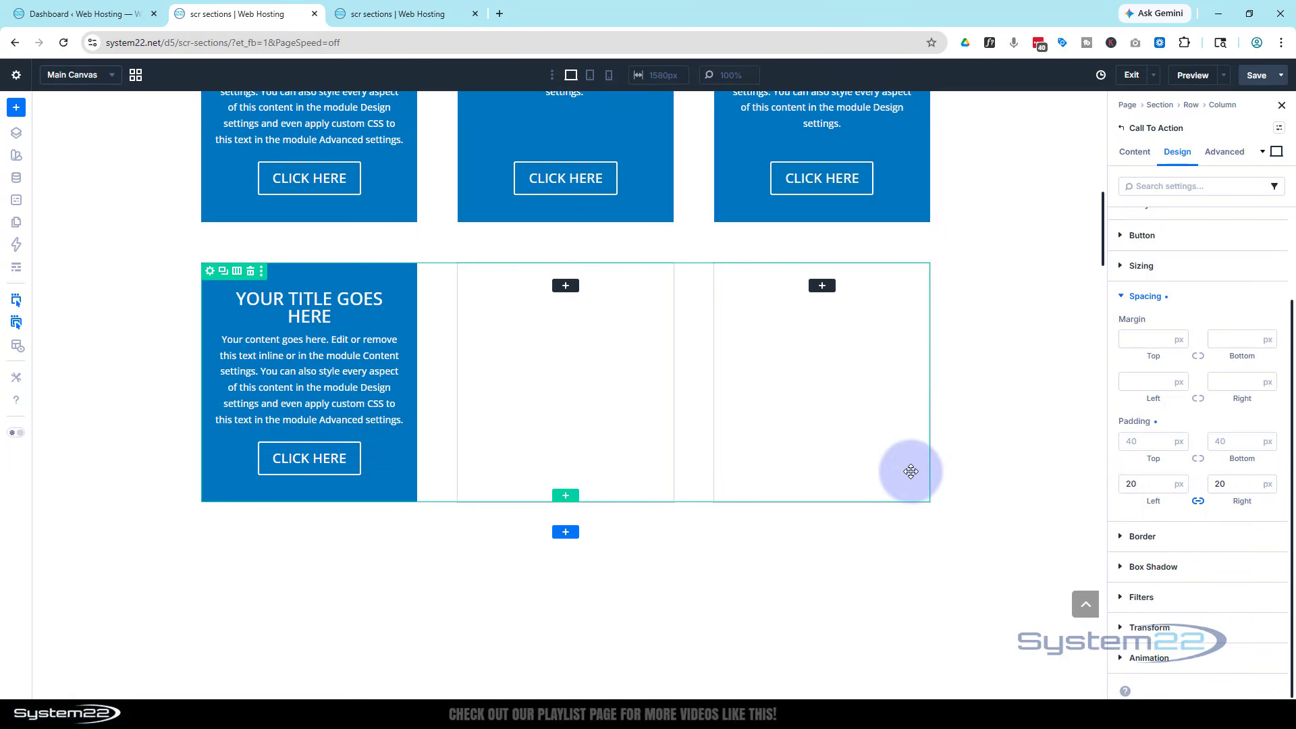
scroll(912, 471, "up", 3)
scroll(912, 471, "down", 3)
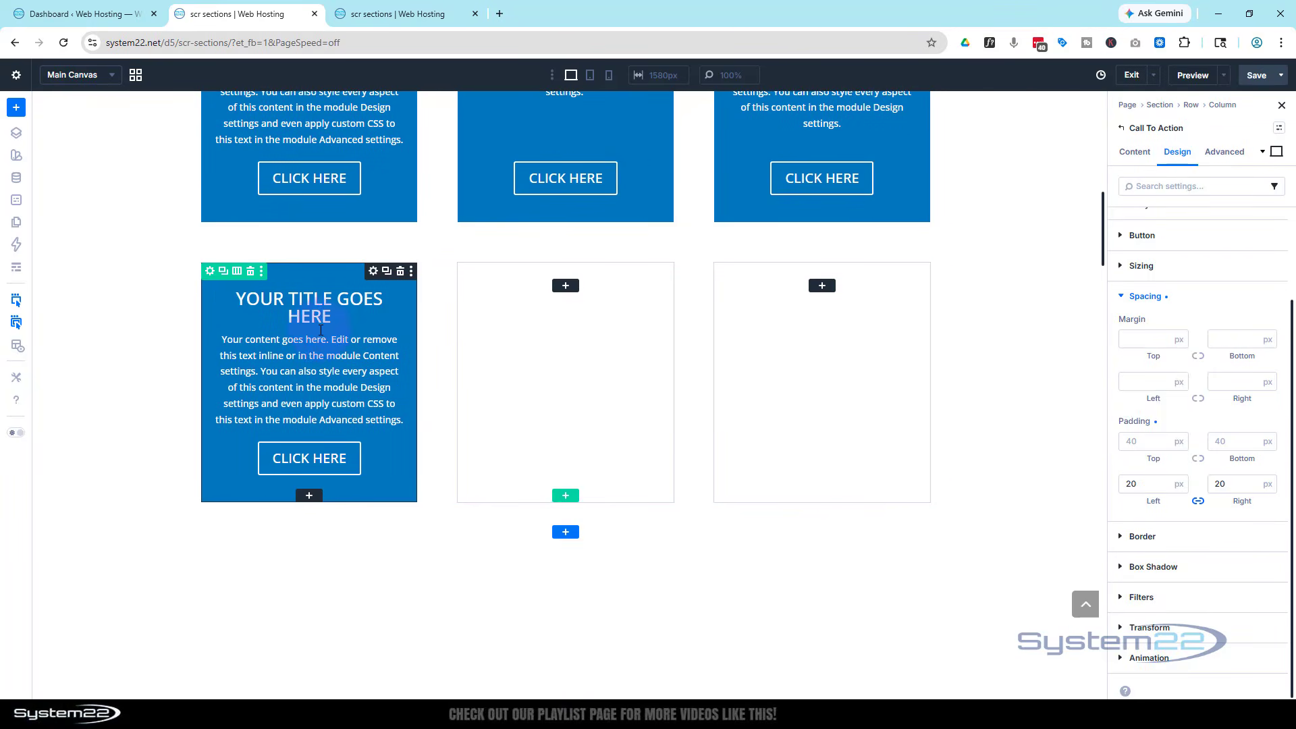
Duplicate the card into the middle and right columns and delete the extra copy
left_click(387, 272)
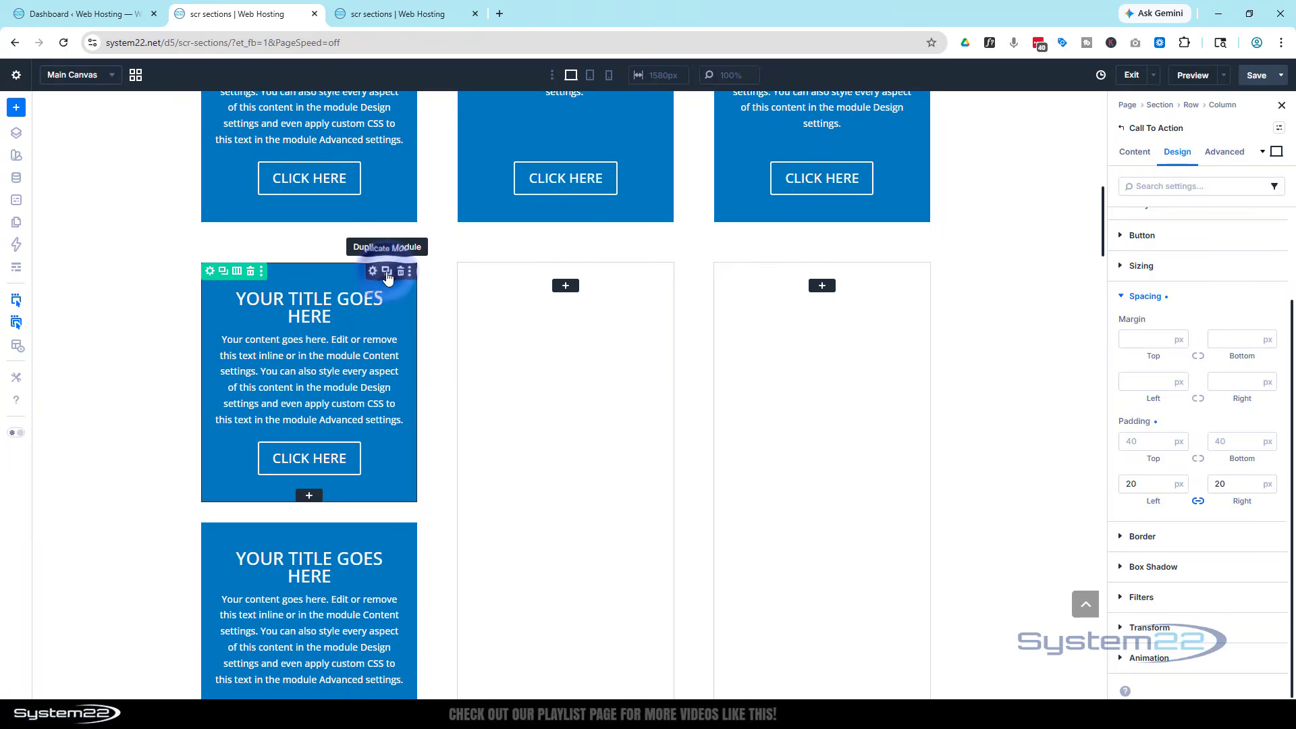
left_click_drag(375, 285, 537, 280)
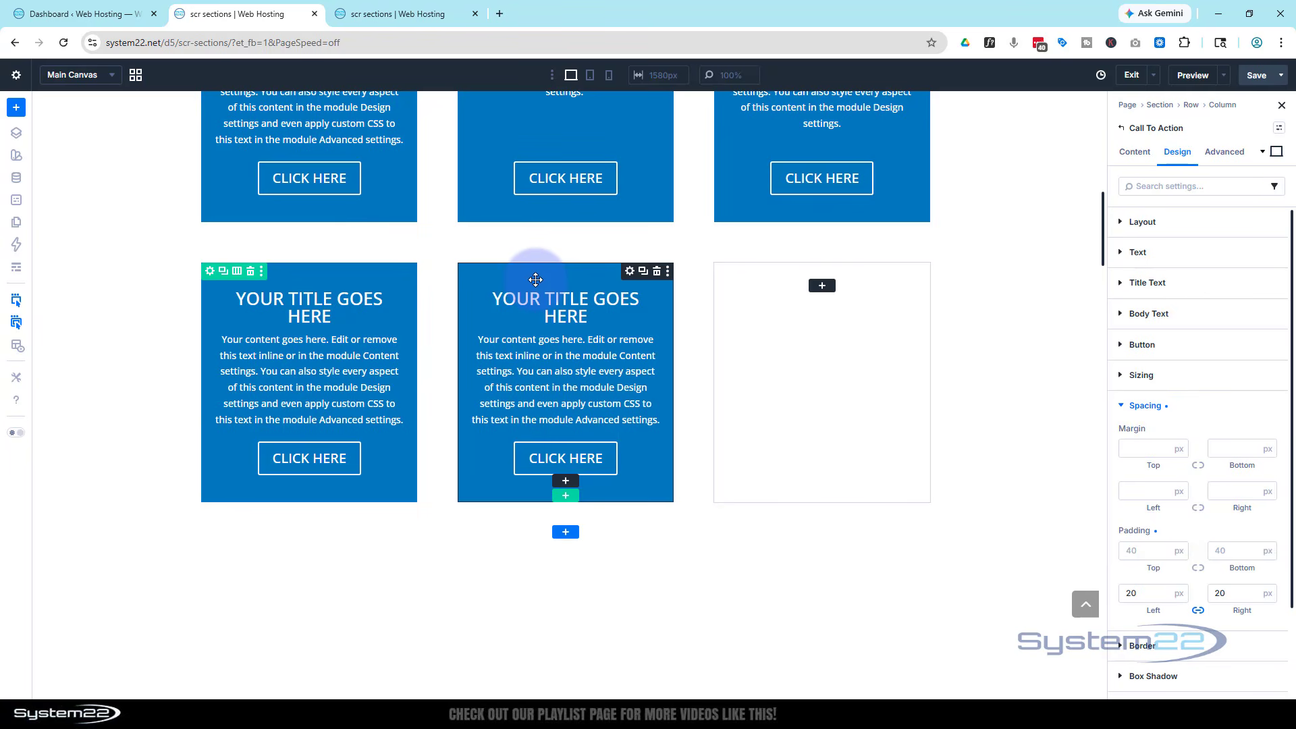
left_click(640, 273)
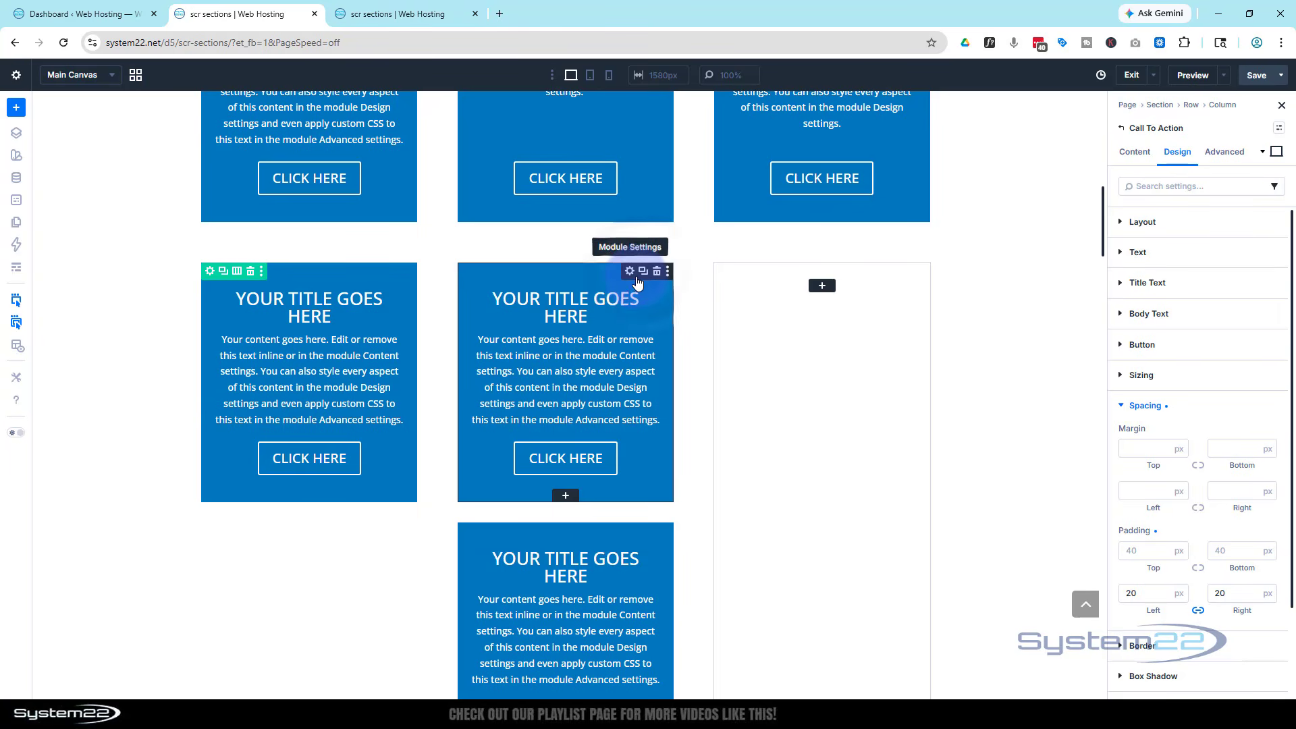
left_click(821, 285)
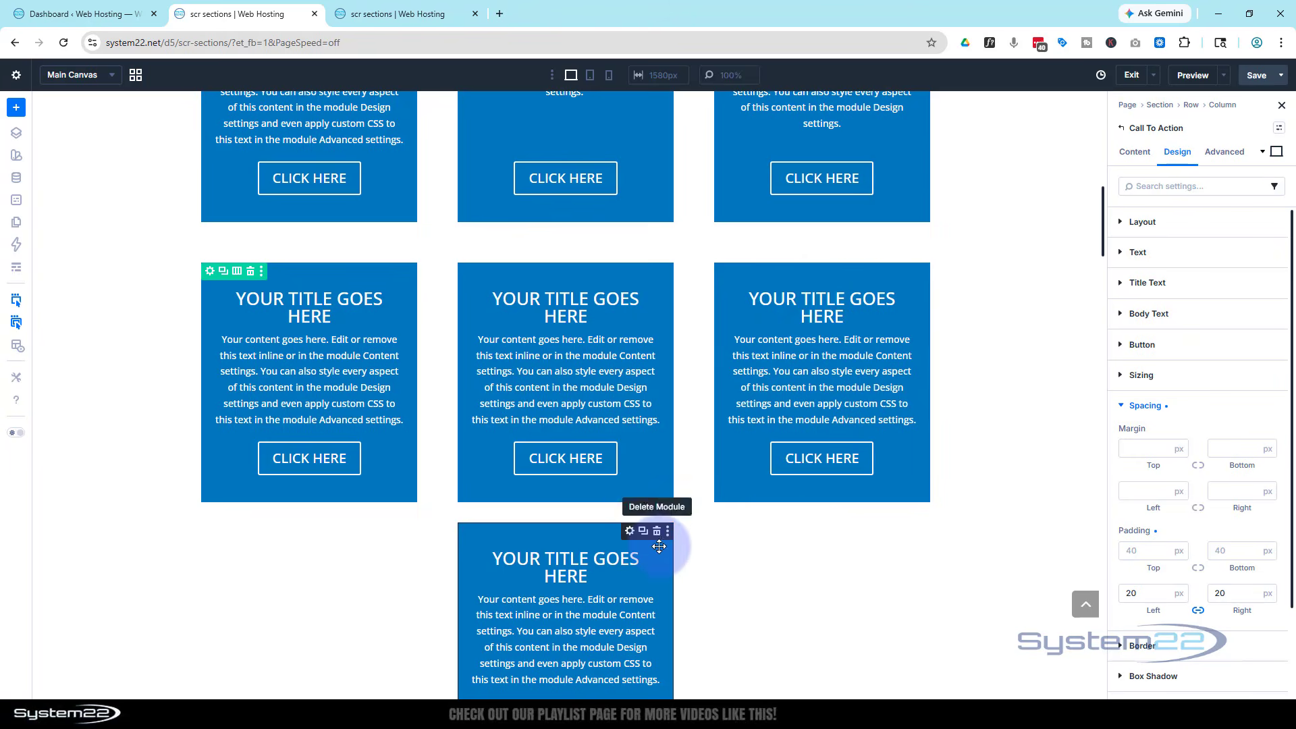
left_click(659, 533)
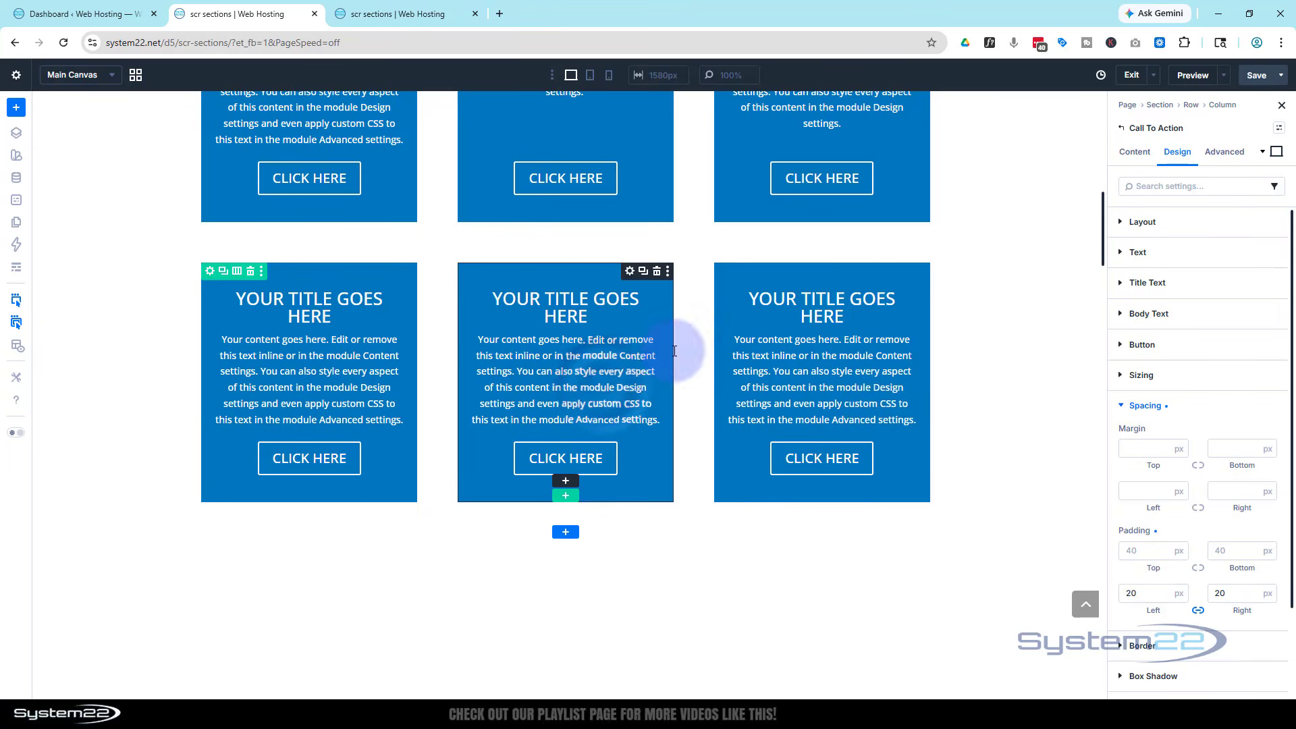
Delete the last sentences of the middle card's body text
left_click(1134, 152)
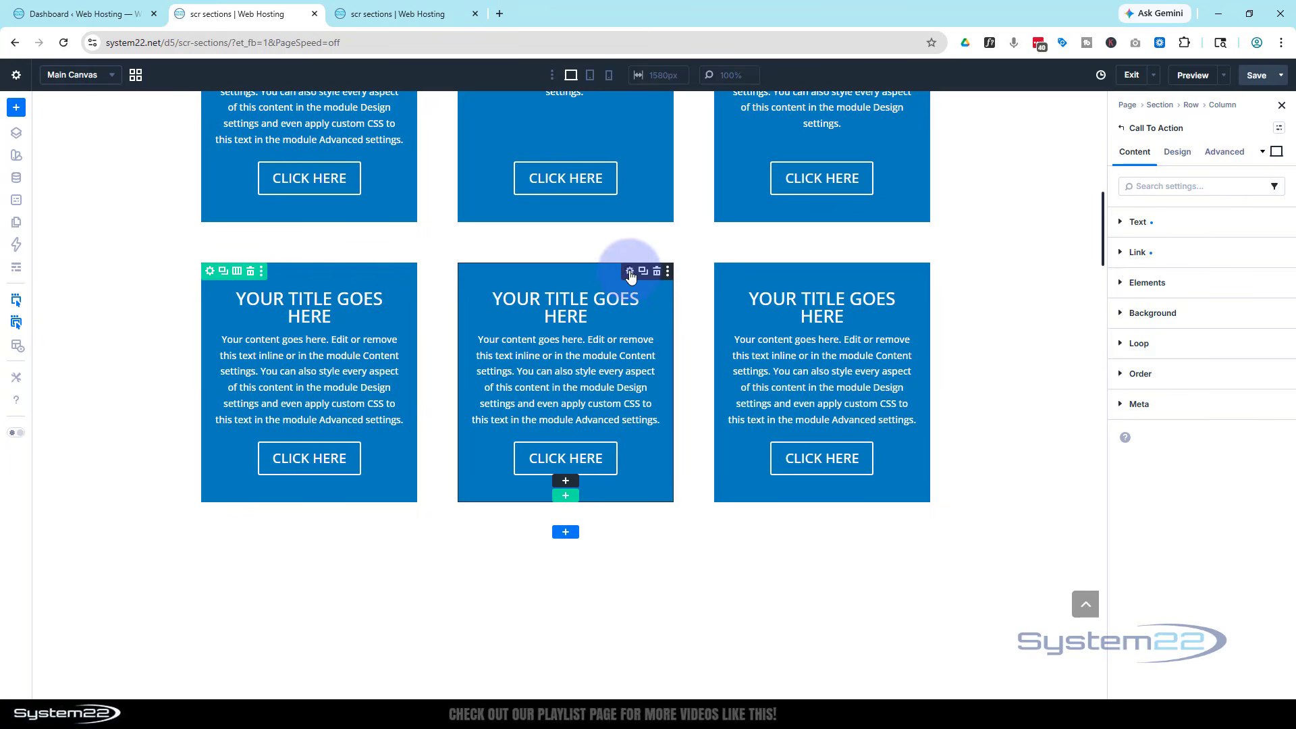
left_click(1138, 222)
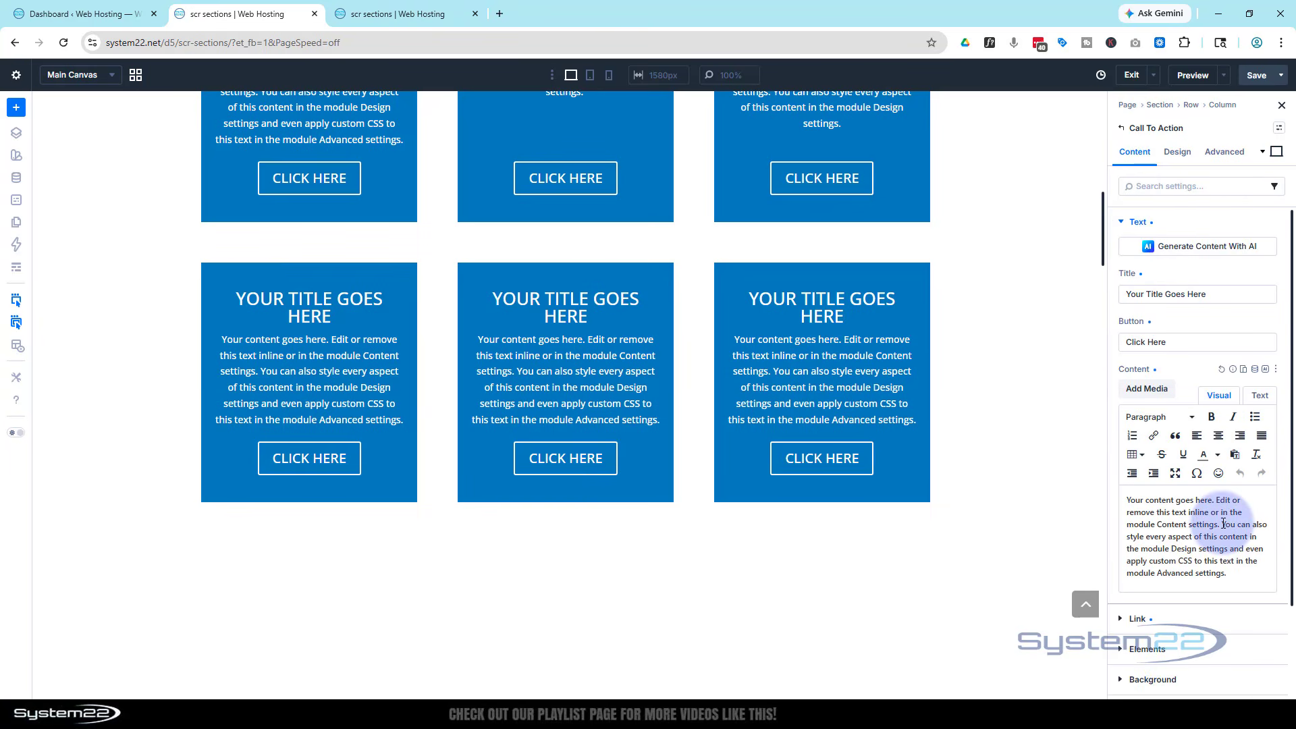
left_click_drag(1222, 524, 1257, 582)
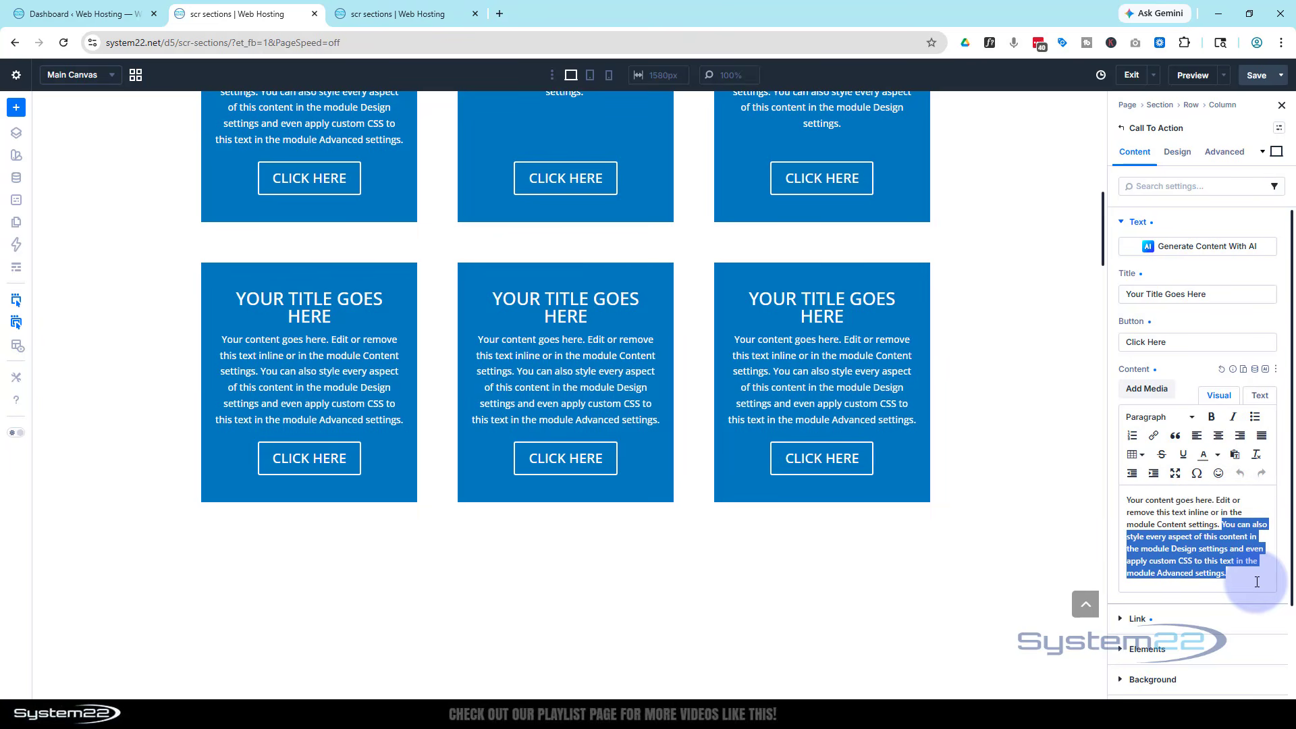
key("BackSpace")
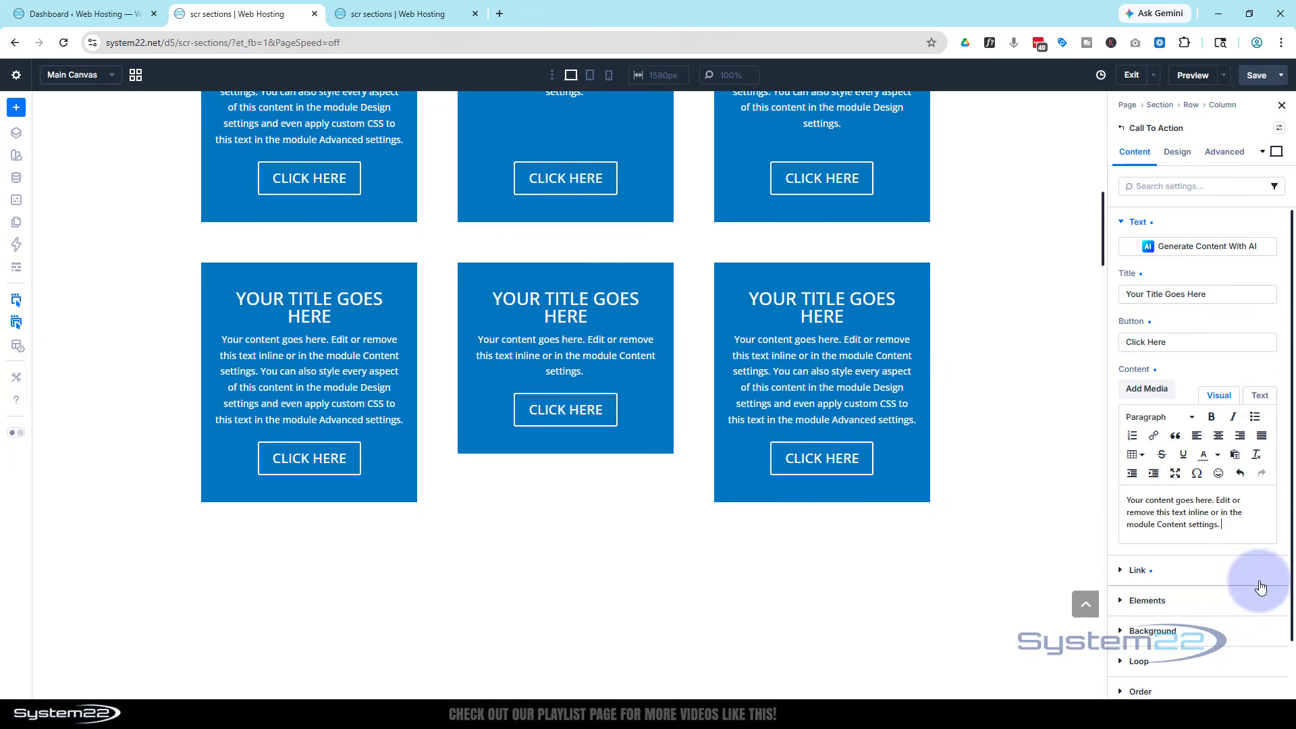
Trim the end of the right card's body text, then reselect the middle card
left_click(834, 384)
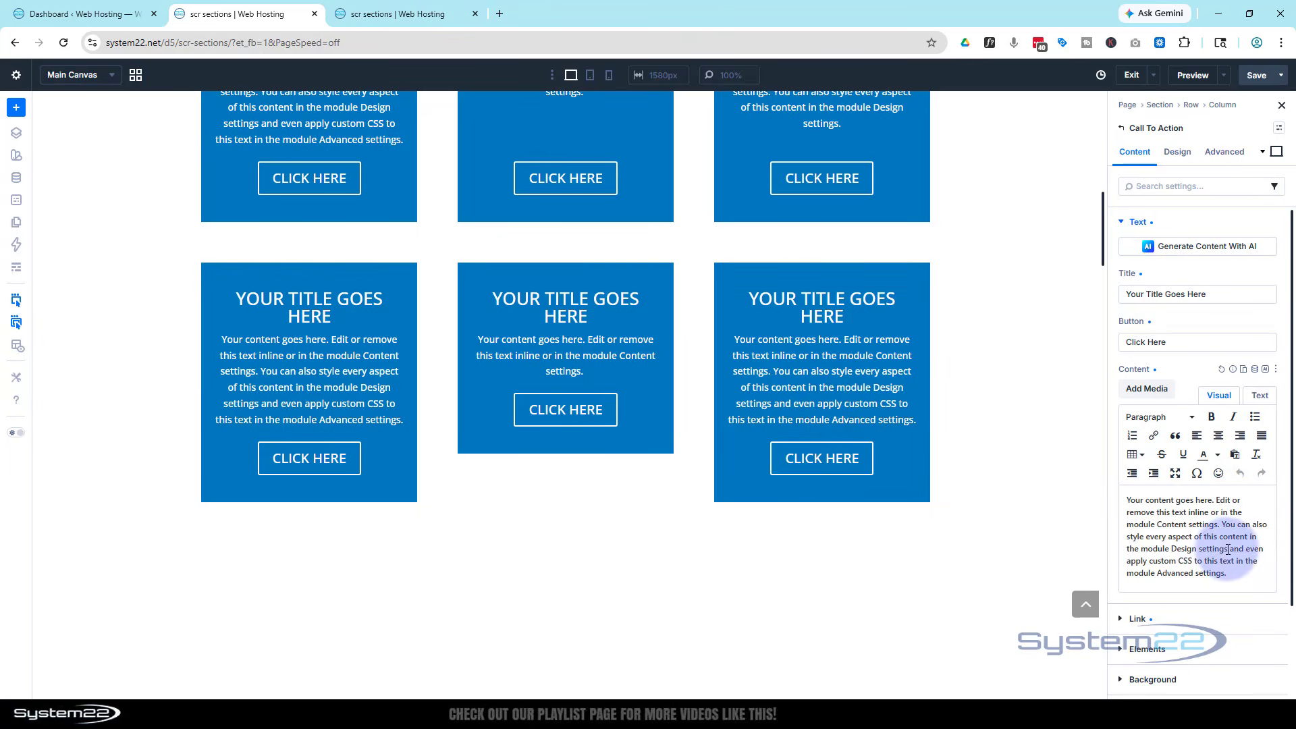
left_click_drag(1227, 549, 1253, 582)
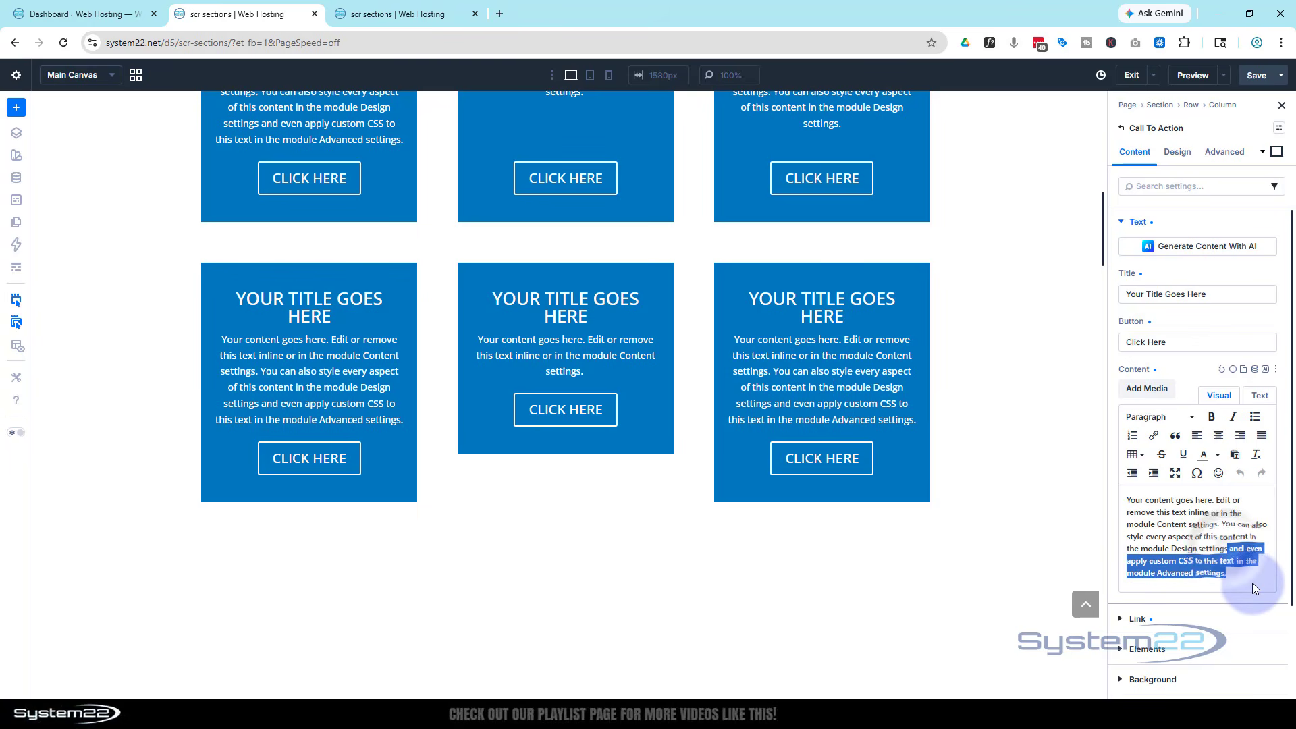
key("BackSpace")
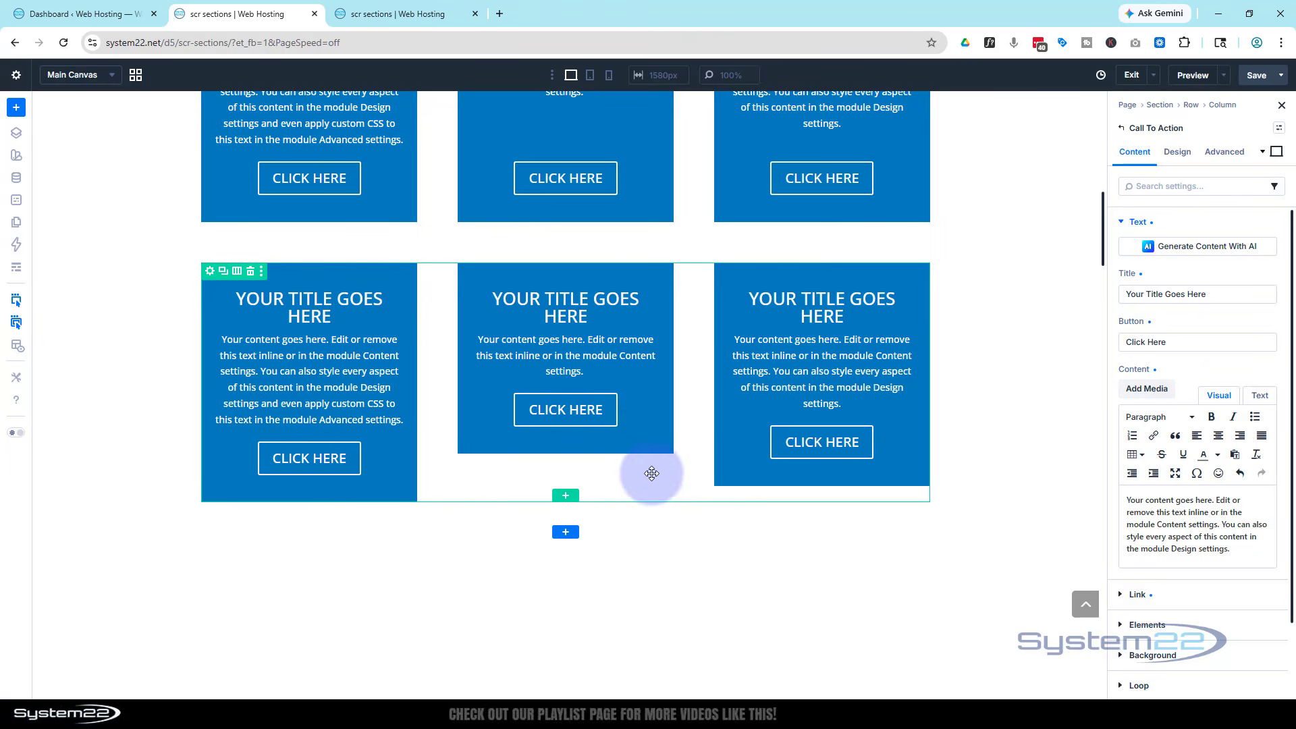
left_click(620, 408)
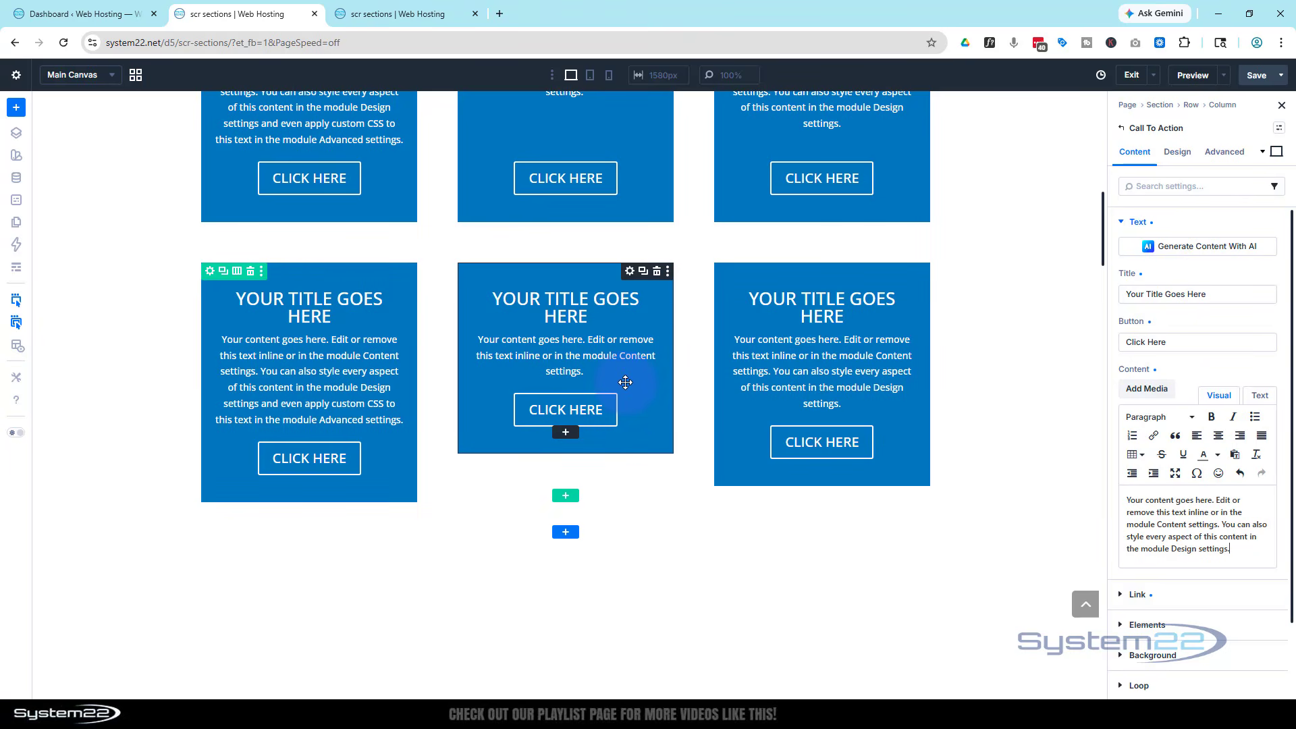
Set the cards' Design > Sizing to Grow to Fill, including the third card
left_click(1188, 154)
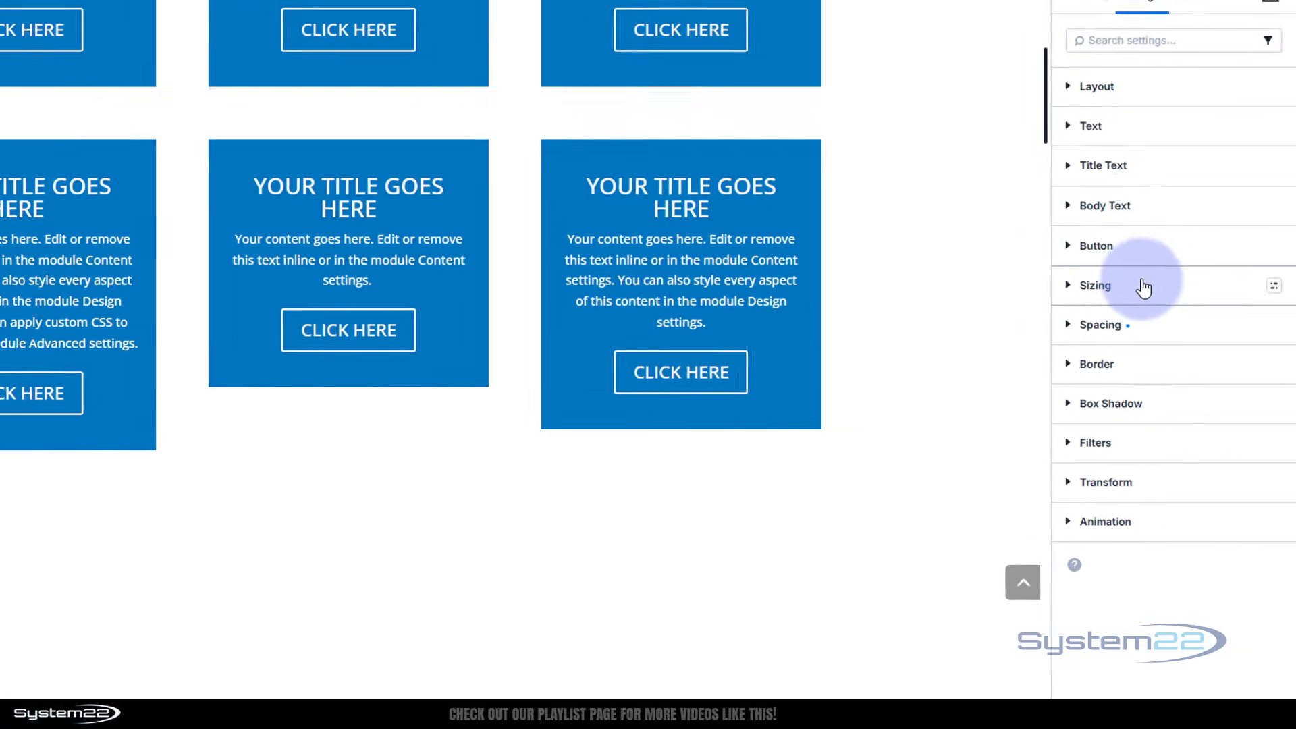
left_click(1178, 375)
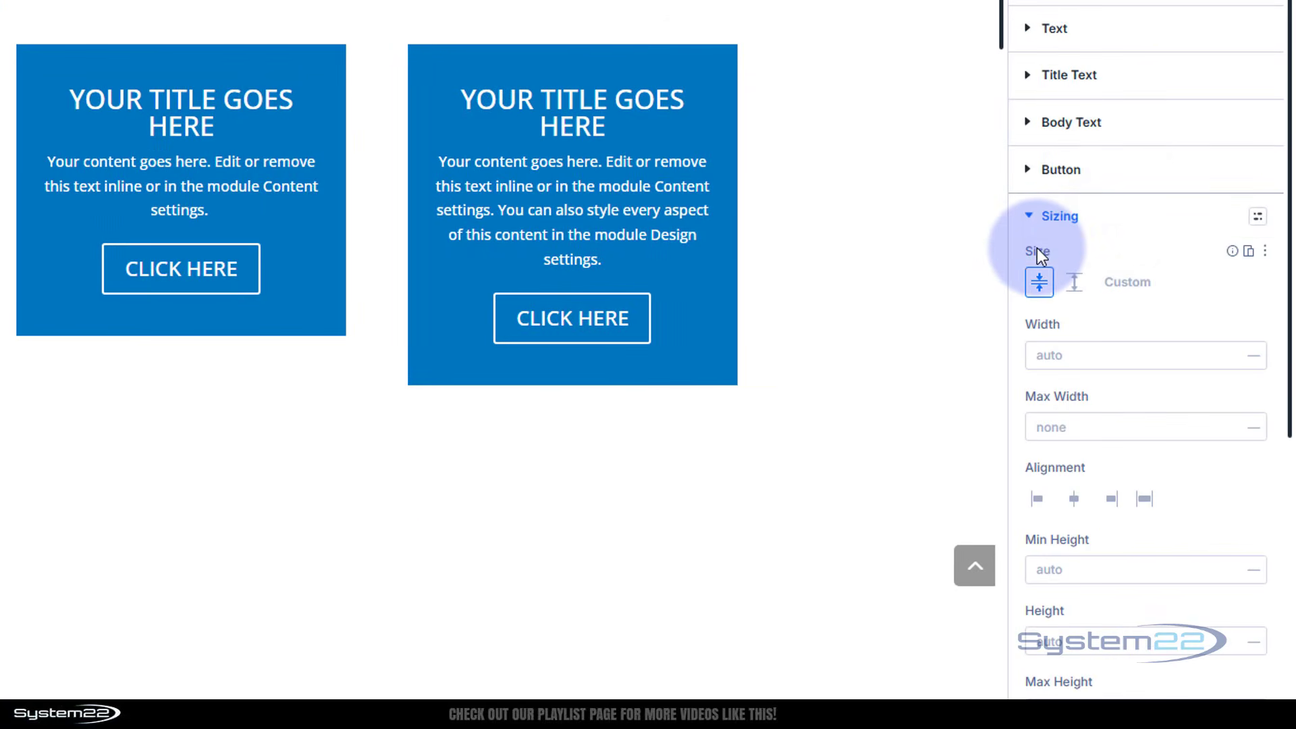
left_click(1074, 283)
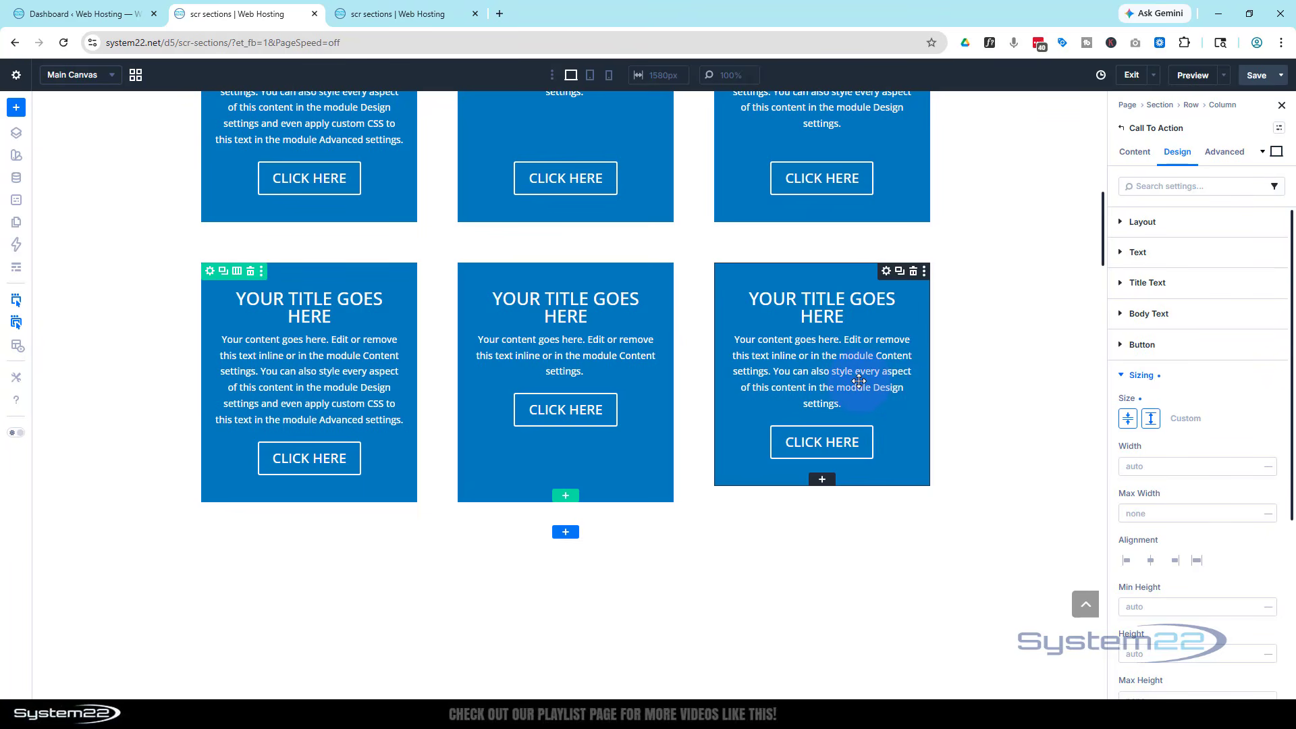
left_click(859, 381)
left_click(1151, 420)
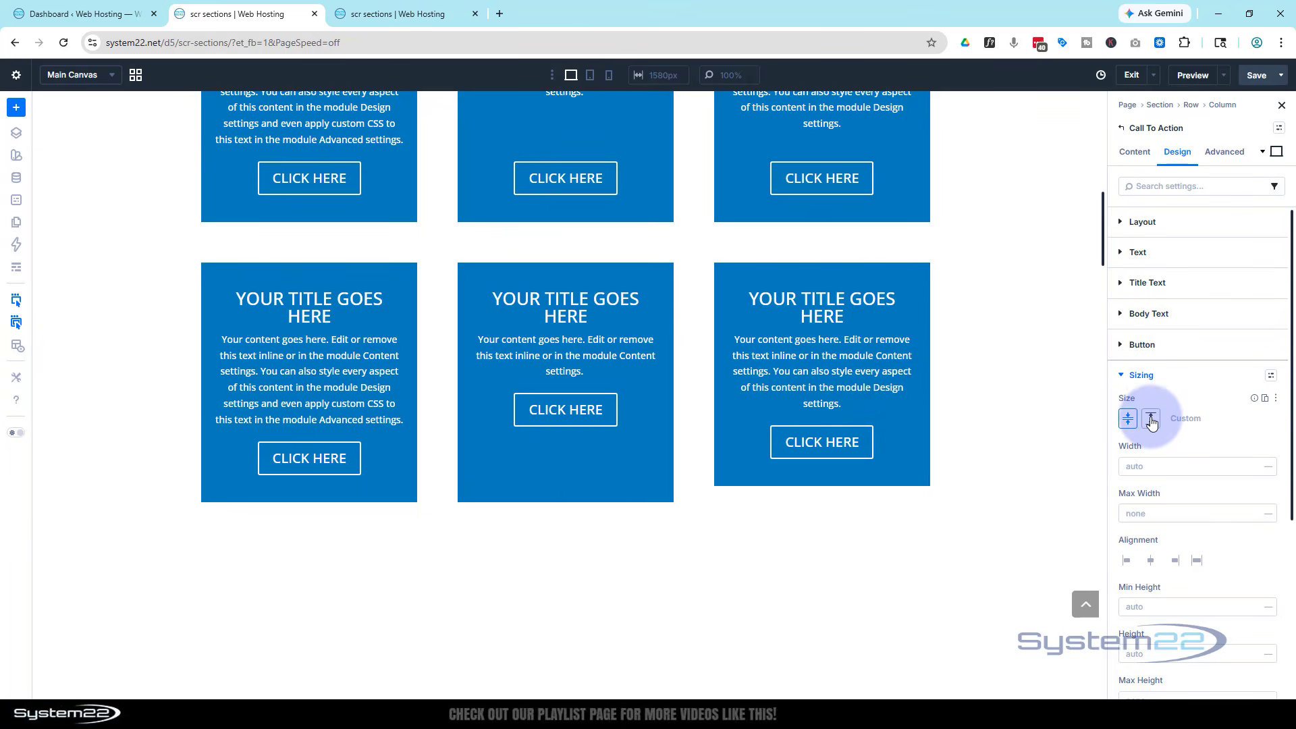
left_click(1151, 419)
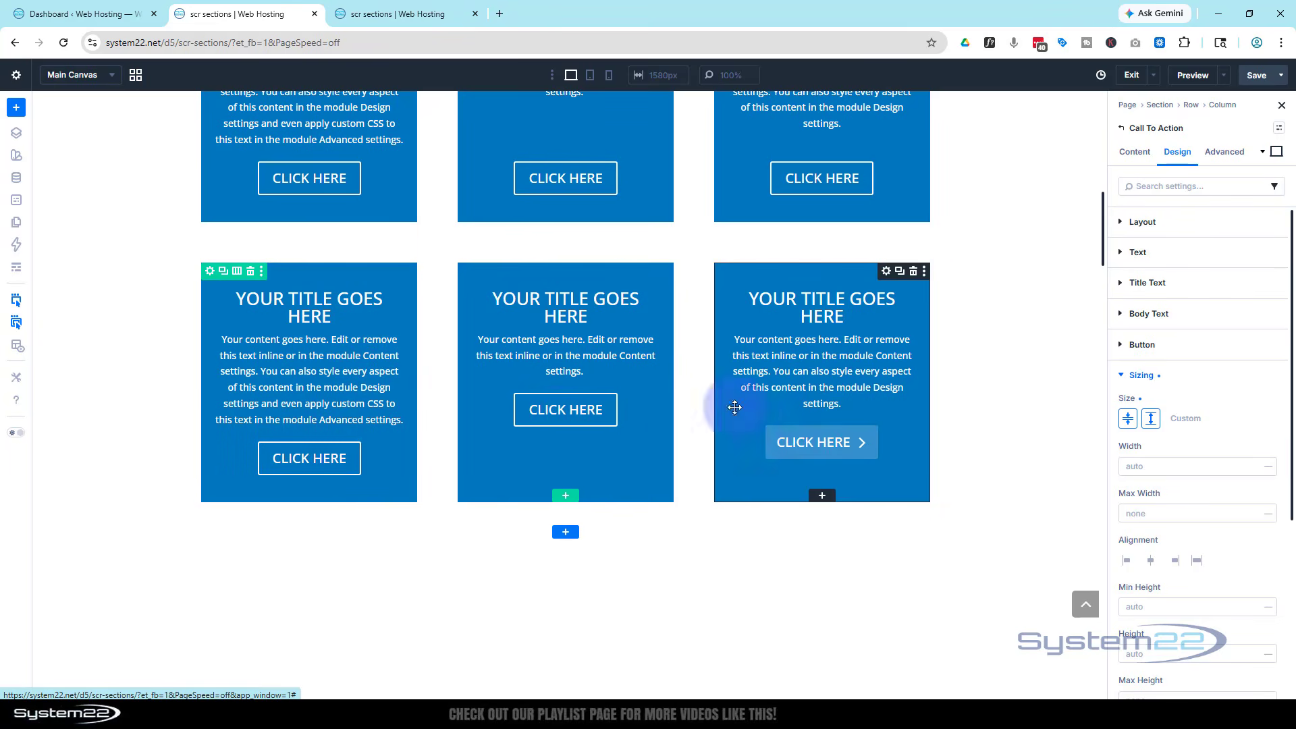
scroll(735, 407, "up", 3)
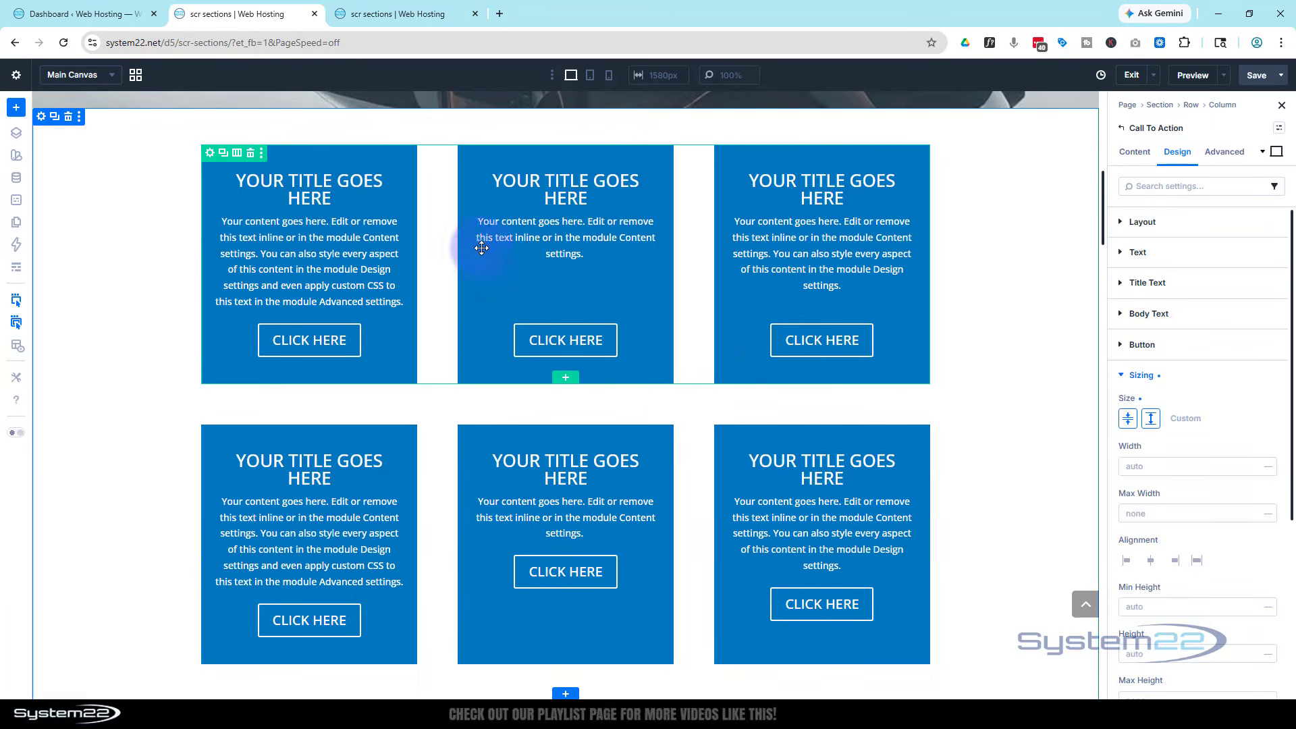
scroll(619, 437, "down", 2)
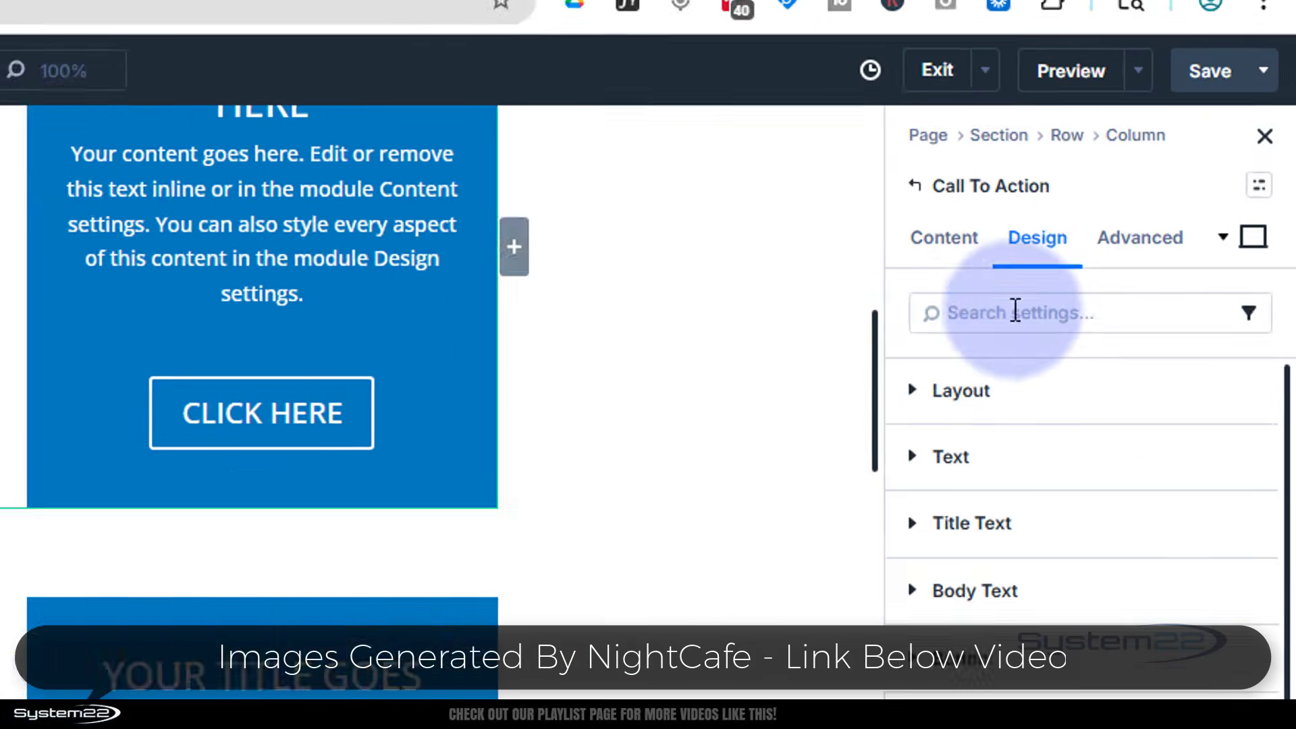
Try Column Reverse, Column and Row layouts, keep Column, and set Justify Content to Center
left_click(979, 440)
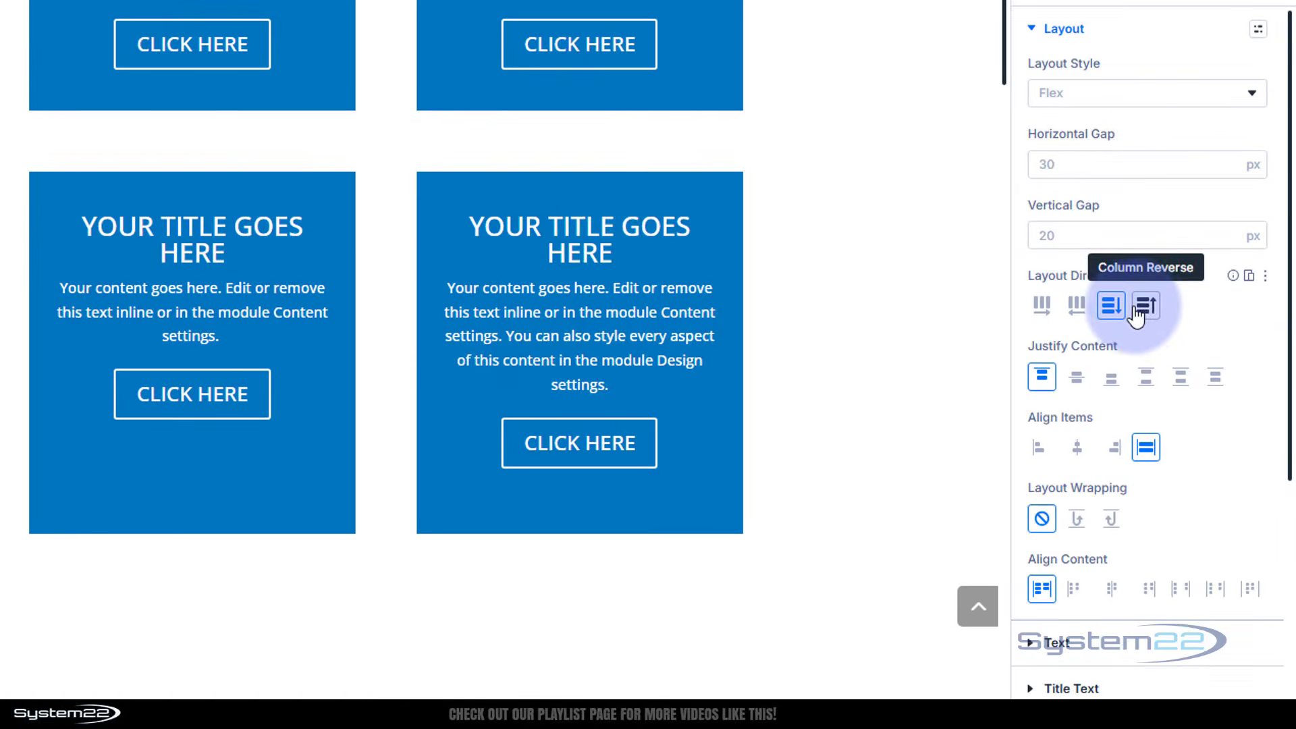
left_click(1139, 314)
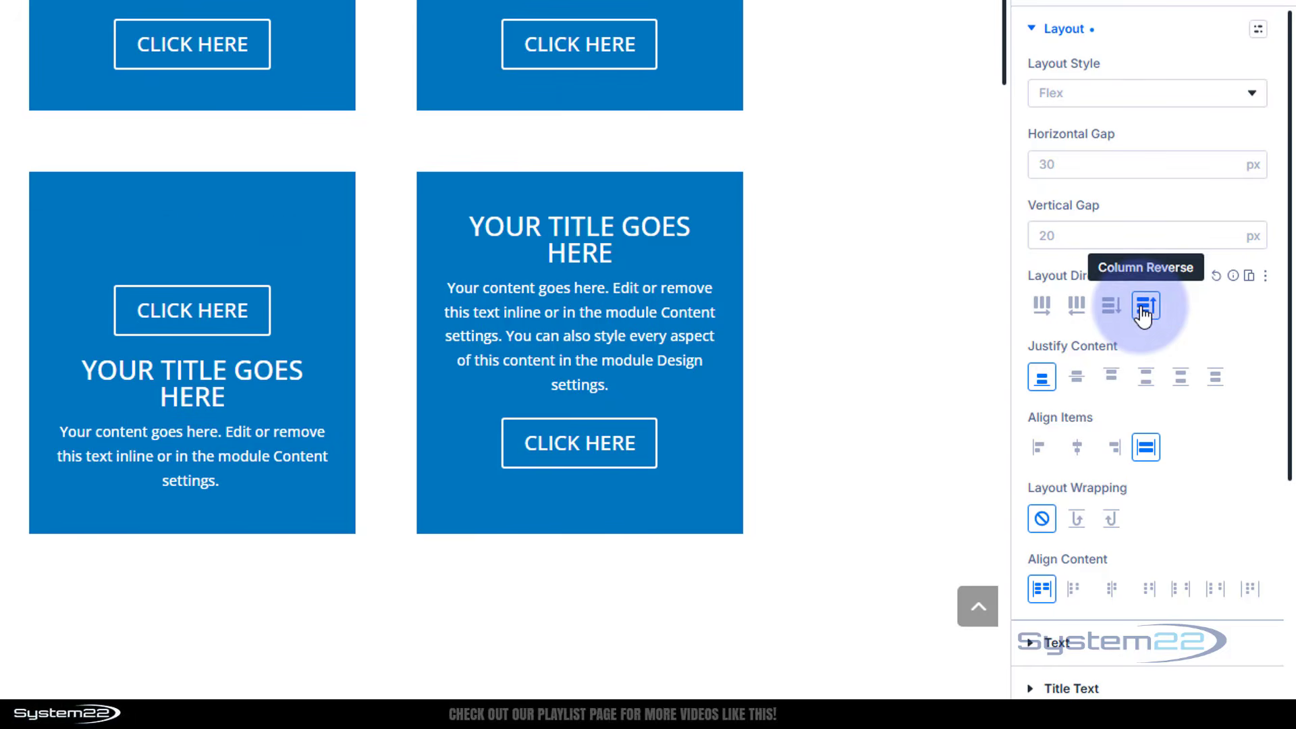
left_click(1111, 305)
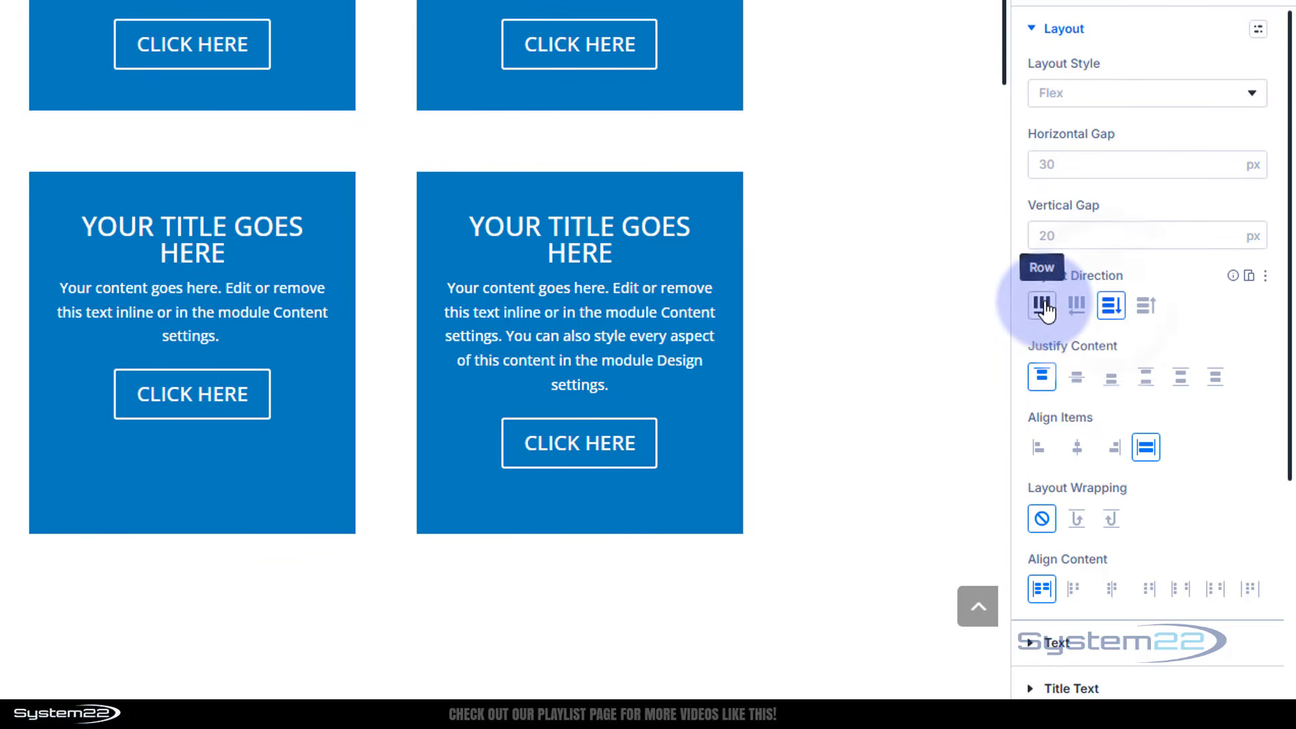
left_click(1043, 307)
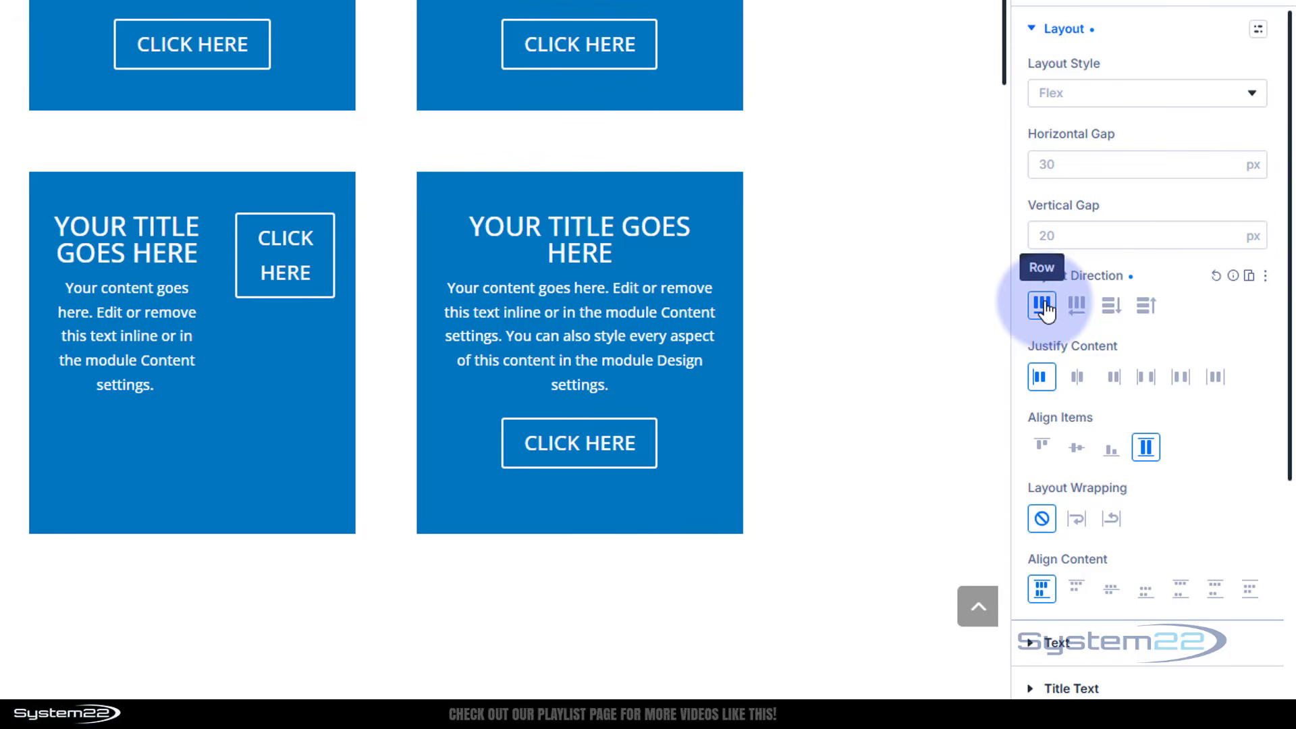
left_click(1111, 307)
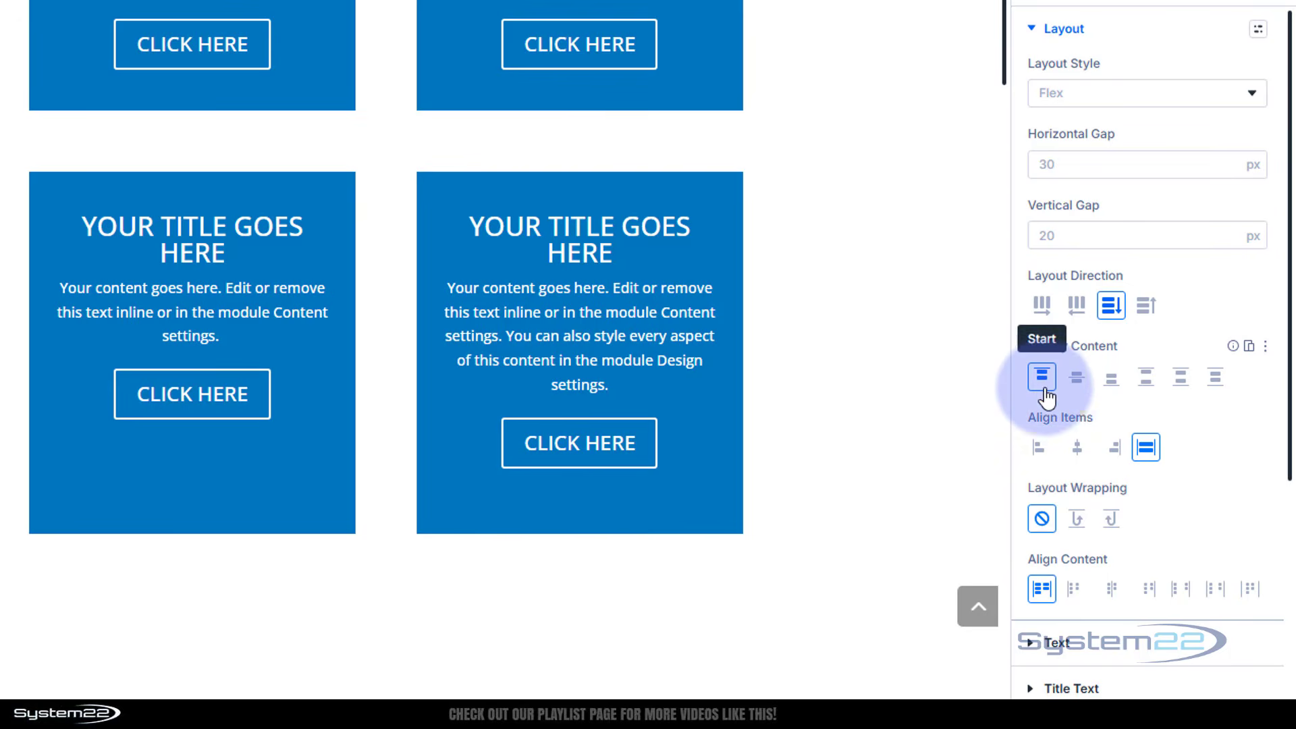
left_click(1078, 380)
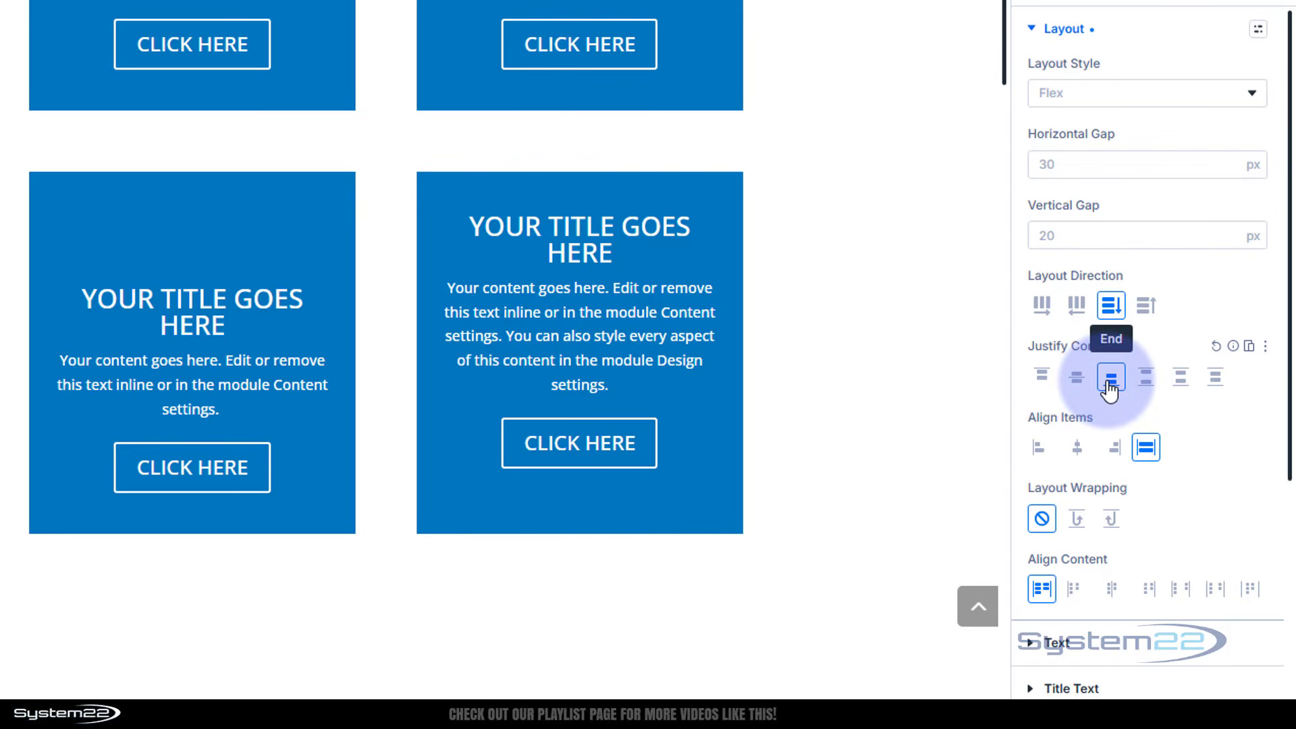
Try Space Between, Space Around and Space Evenly justification, settling on Space Between
left_click(1147, 382)
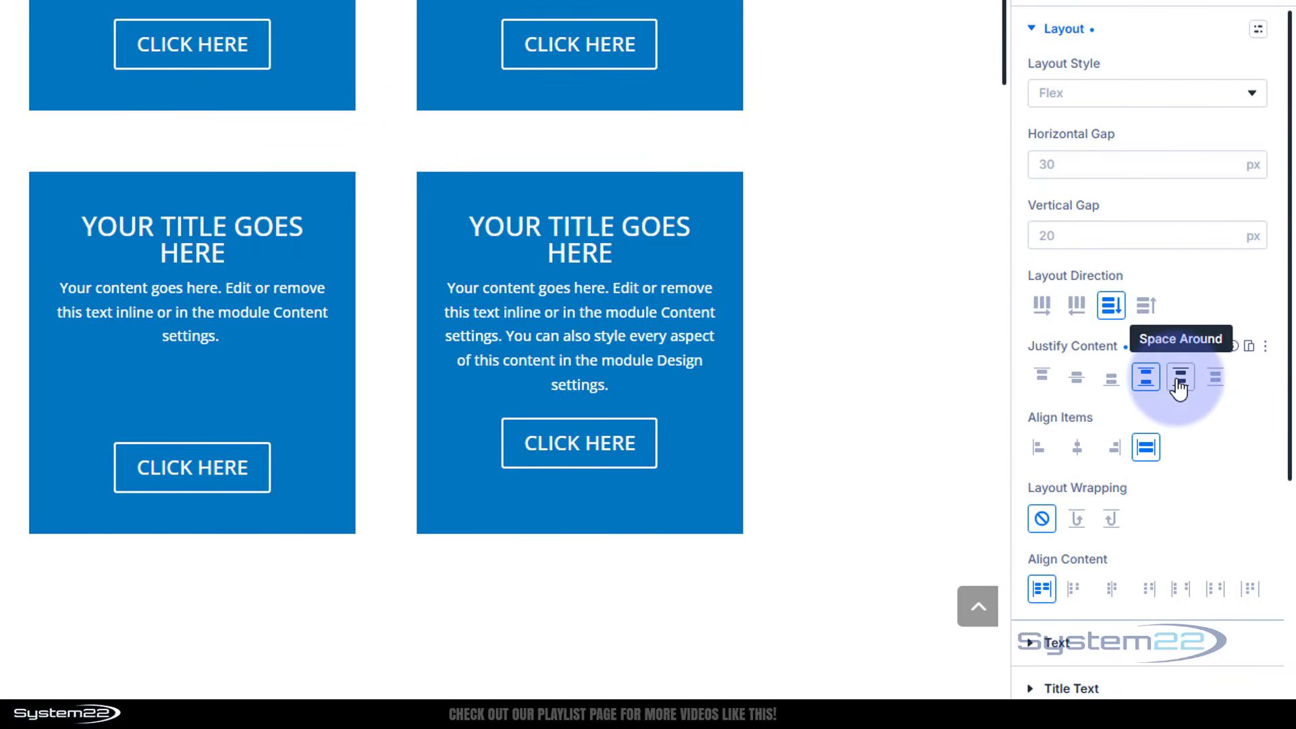
left_click(1180, 389)
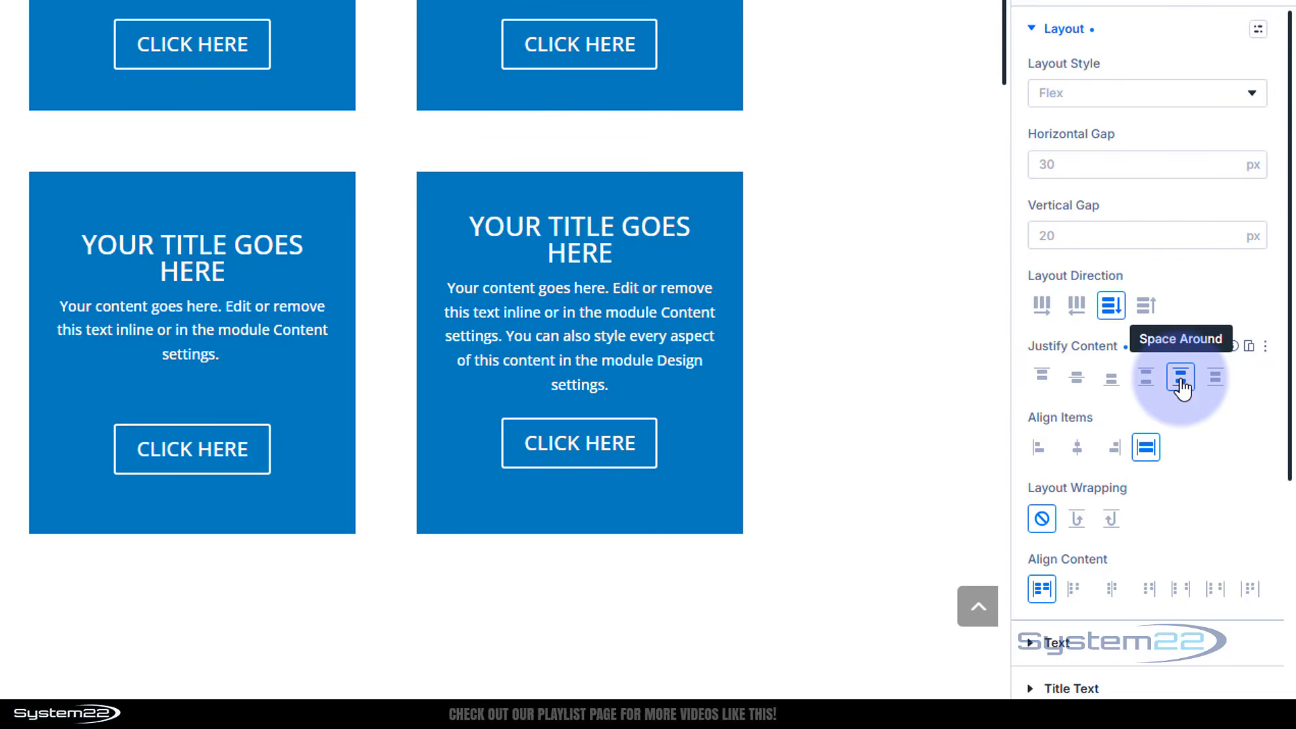
left_click(1215, 382)
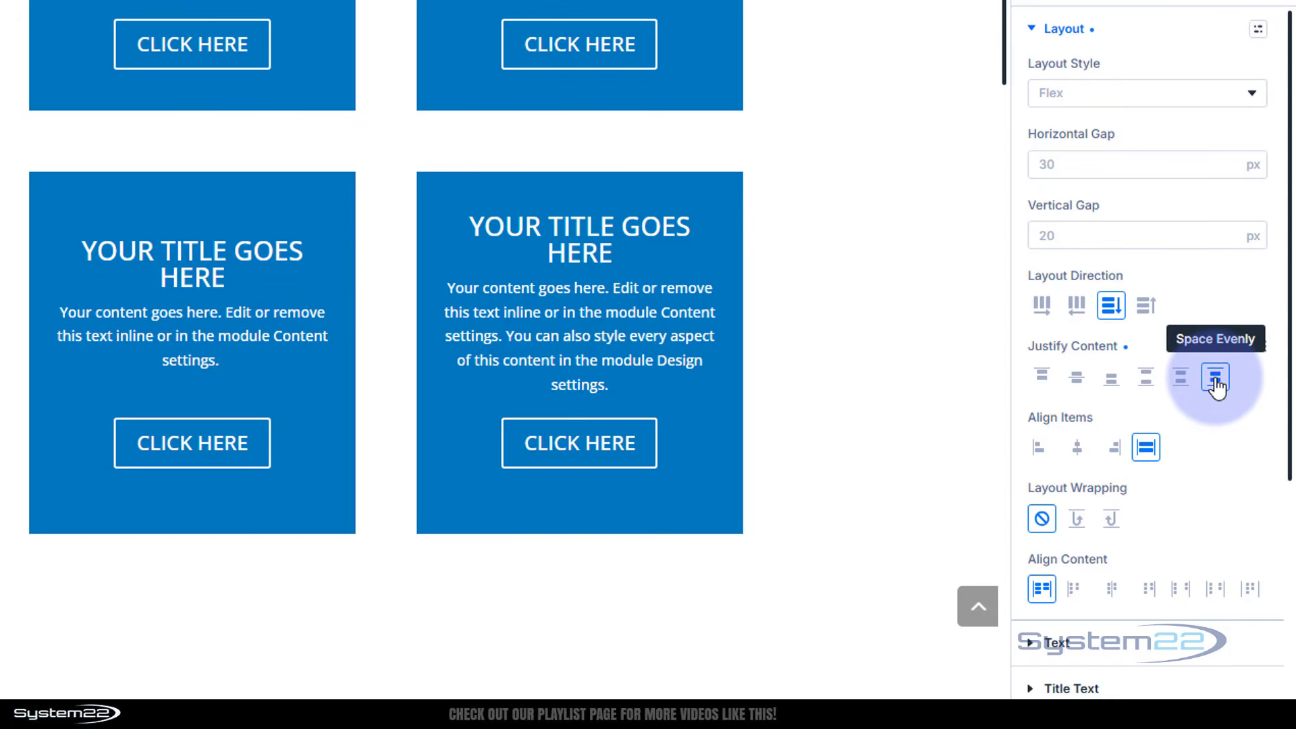
left_click(1147, 382)
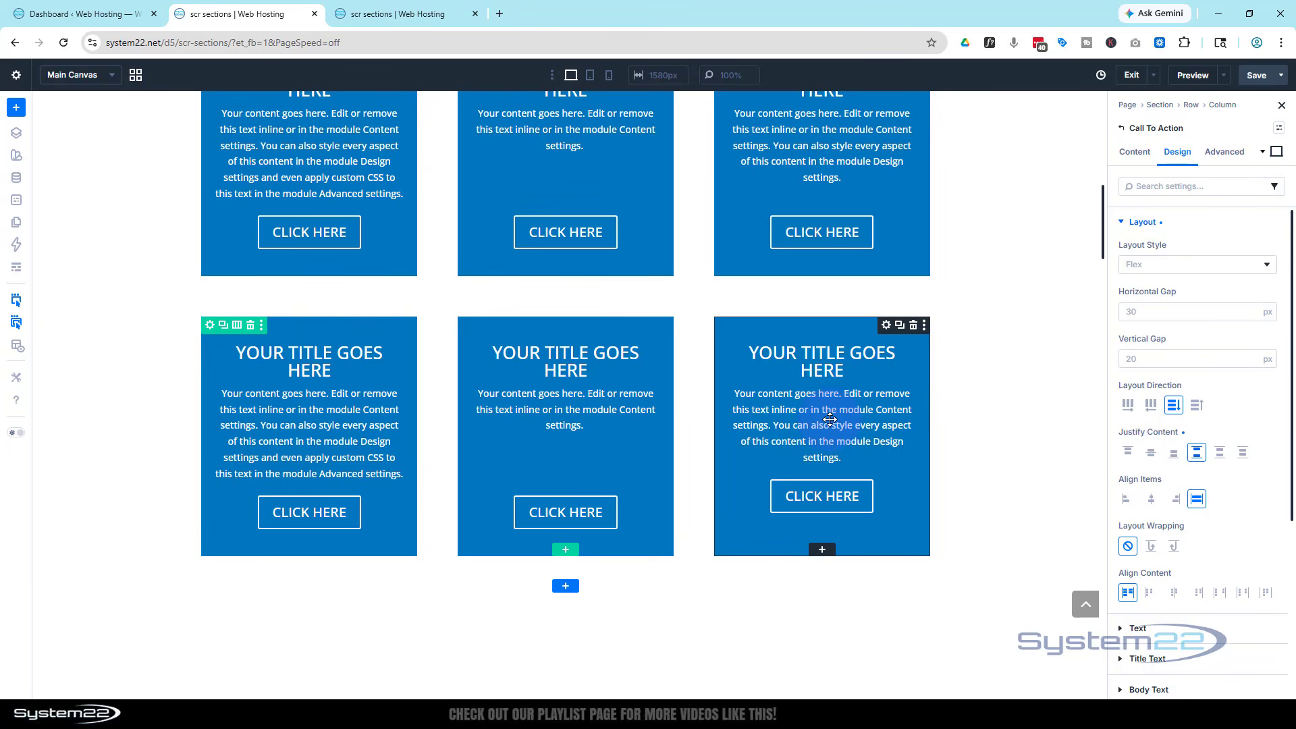
Set the third card's Justify Content to Space Between so its button aligns with the others
left_click(1197, 457)
left_click(1198, 458)
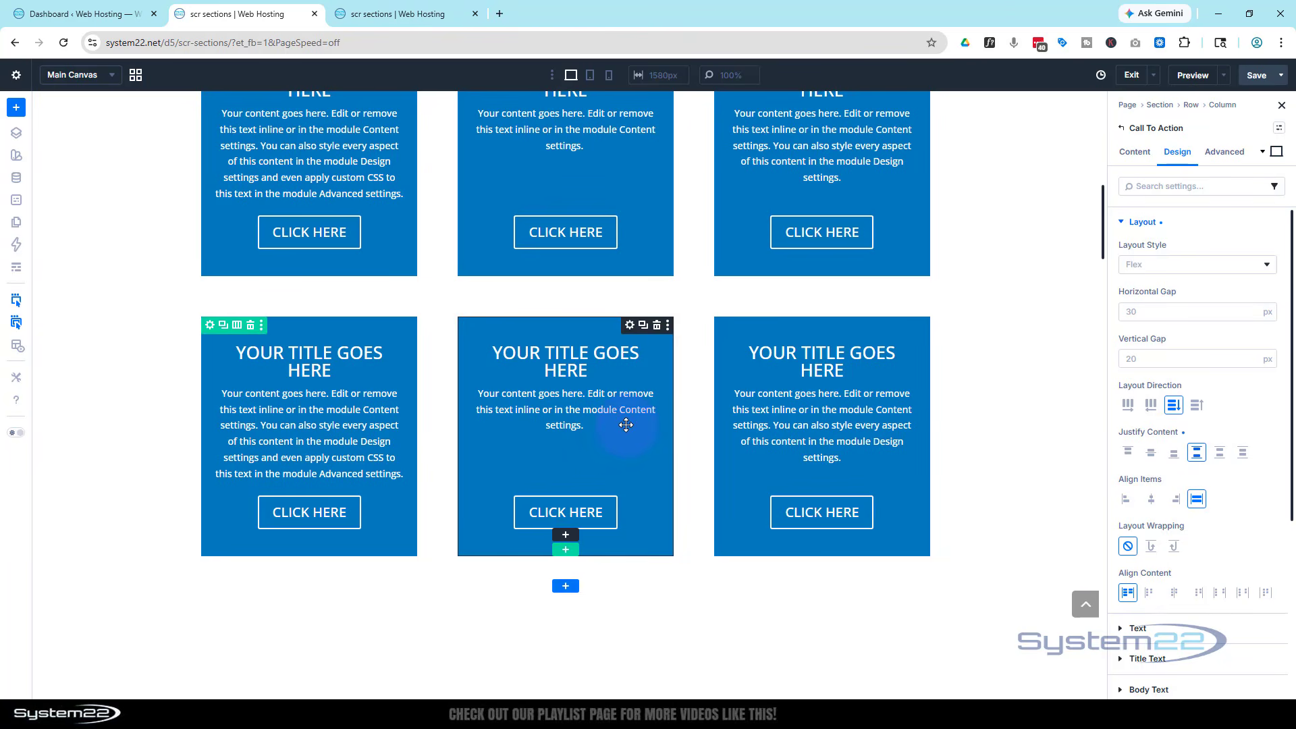
scroll(626, 424, "up", 2)
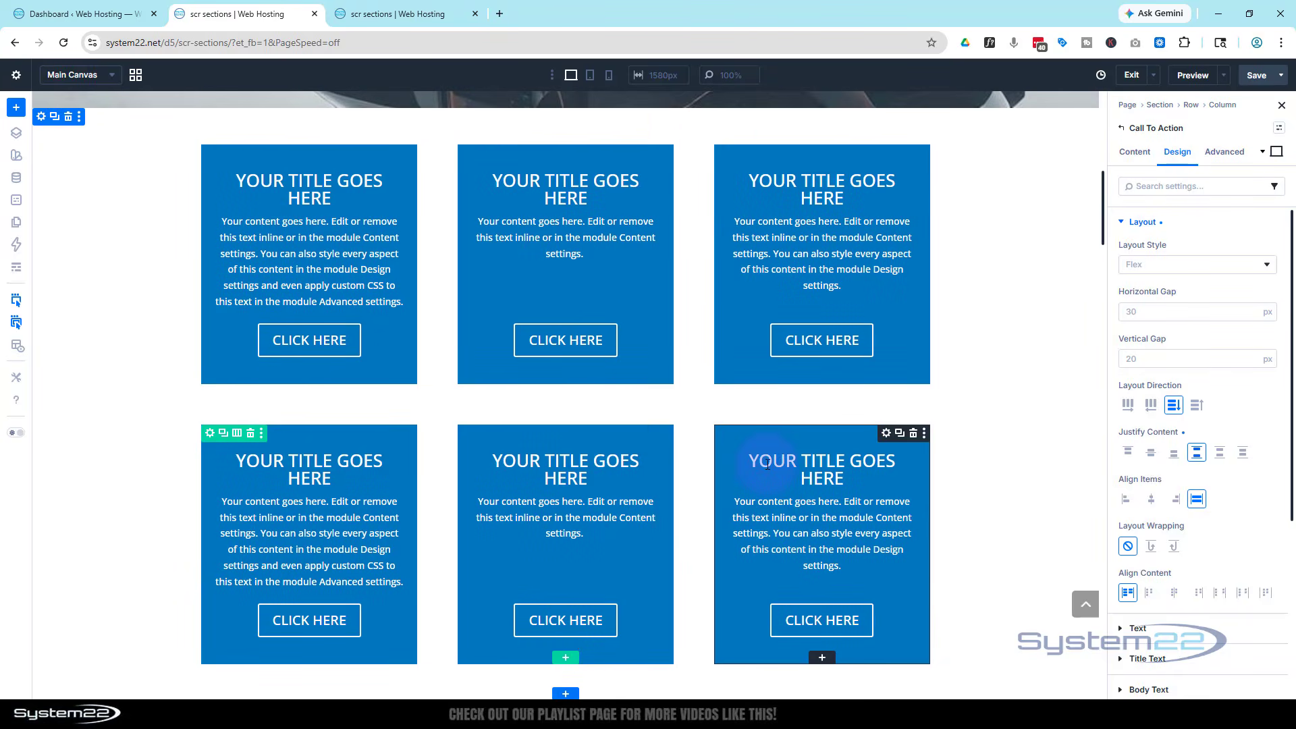
scroll(766, 464, "down", 3)
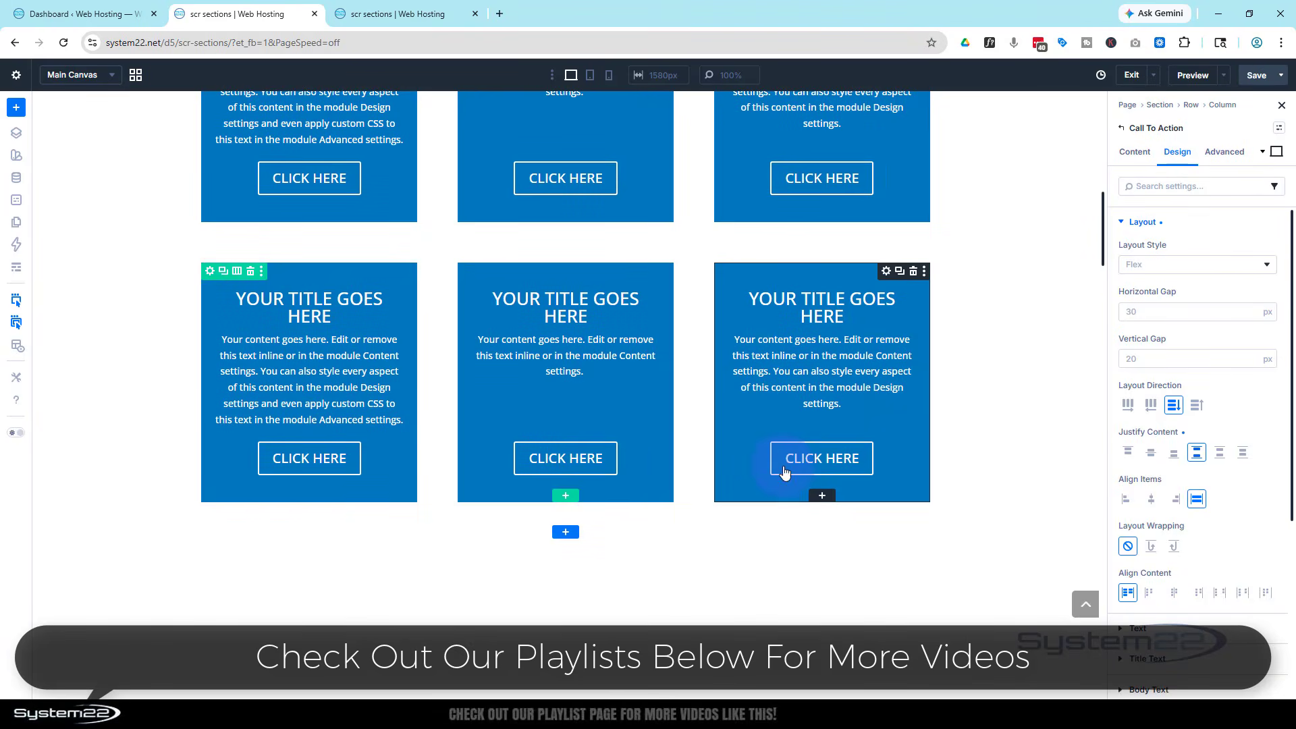
Add a two-column row with a Call To Action and a Button in the left column
left_click(565, 496)
left_click(529, 209)
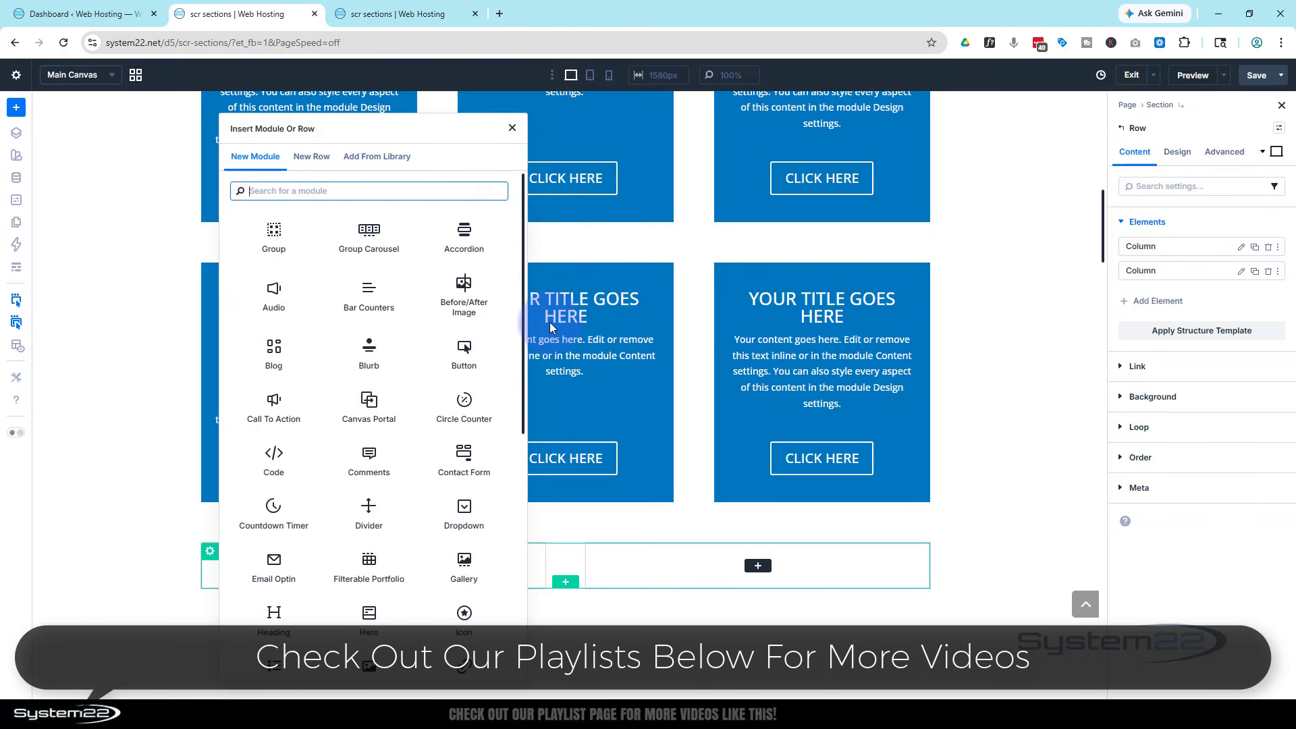
left_click(274, 405)
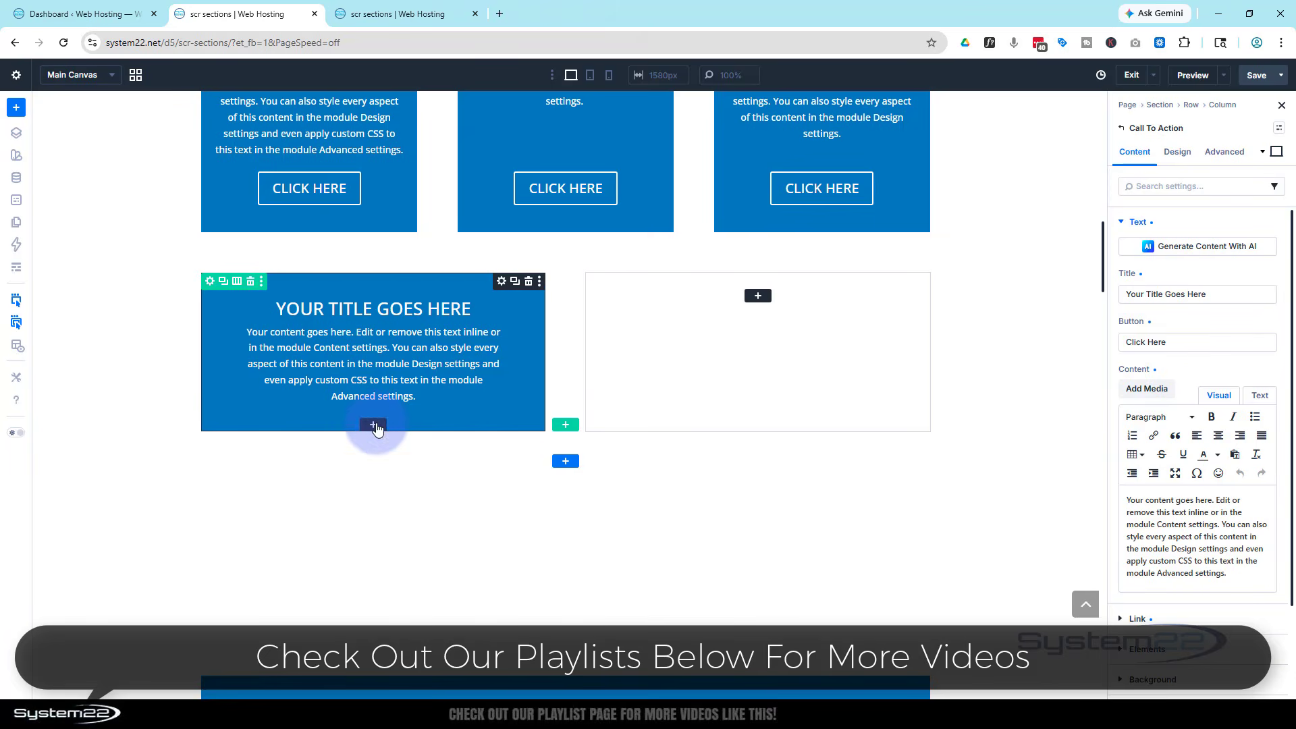
left_click(374, 425)
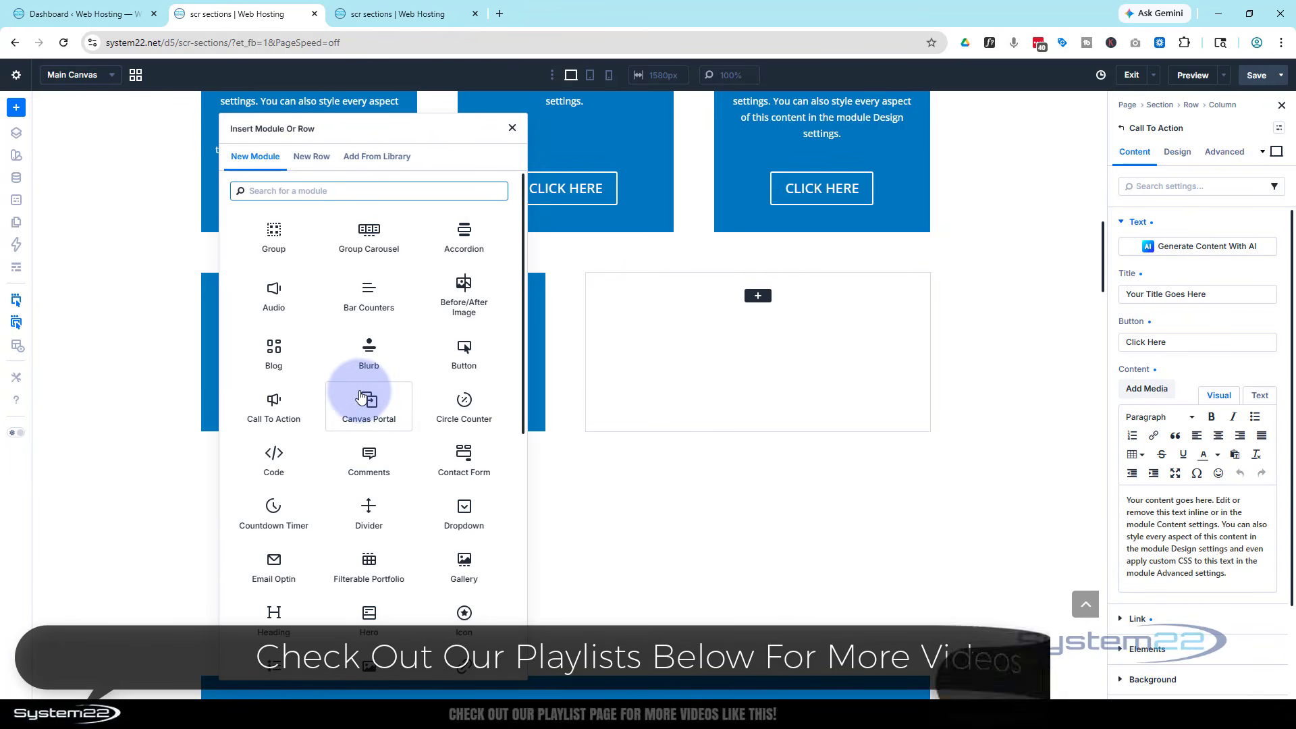
left_click(463, 350)
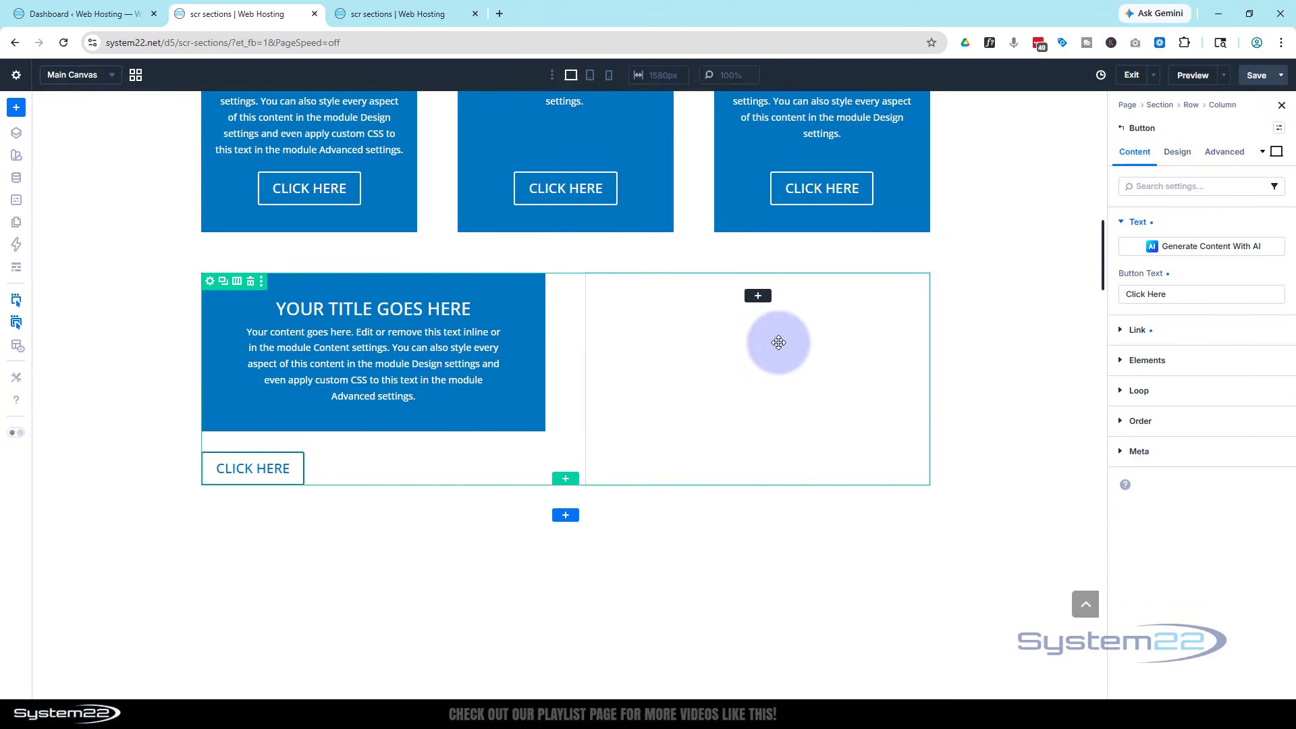
Add a Blurb and a Button to the right column
left_click(758, 296)
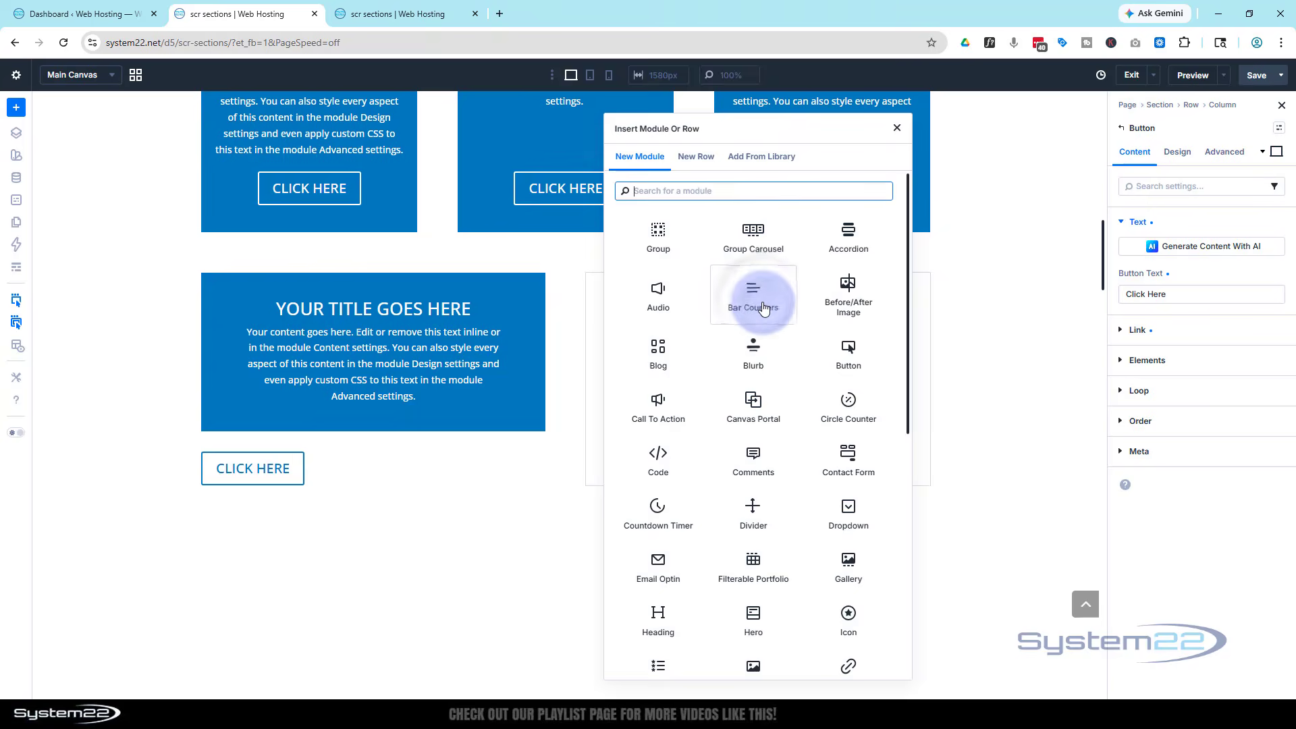
left_click(755, 354)
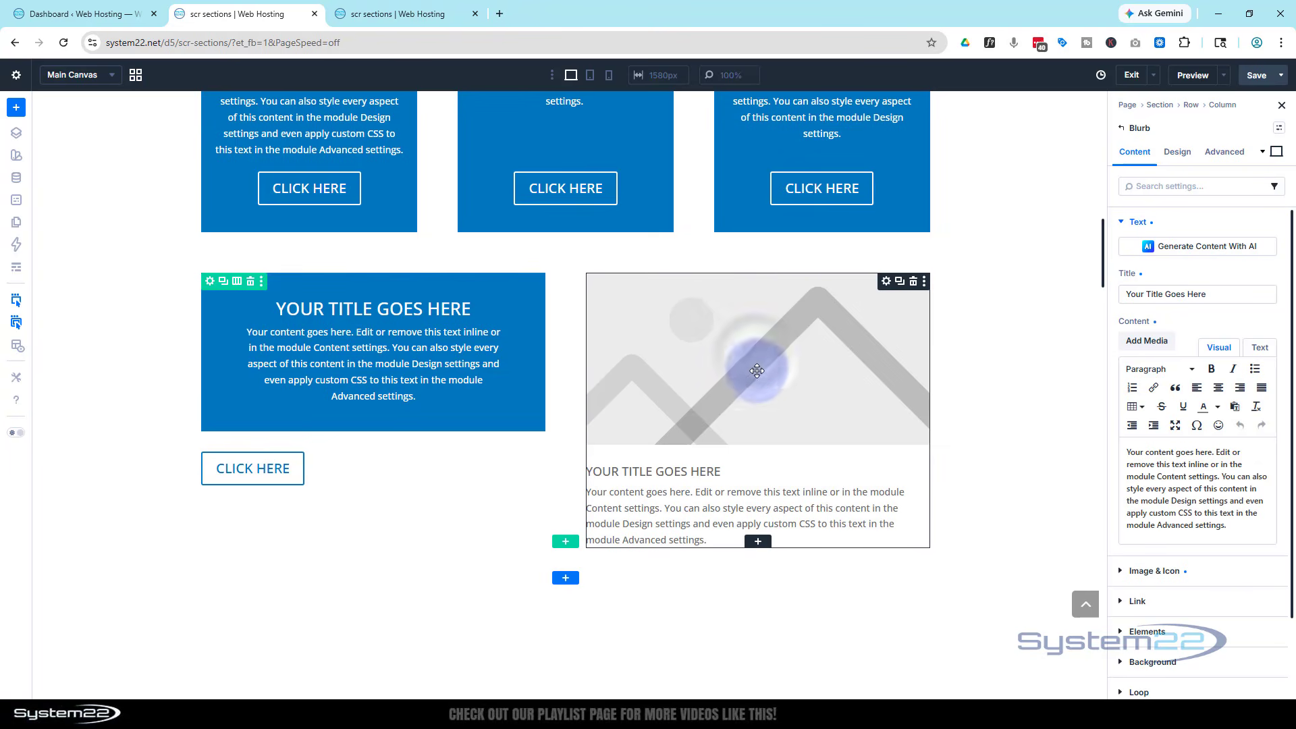
left_click(758, 542)
left_click(847, 264)
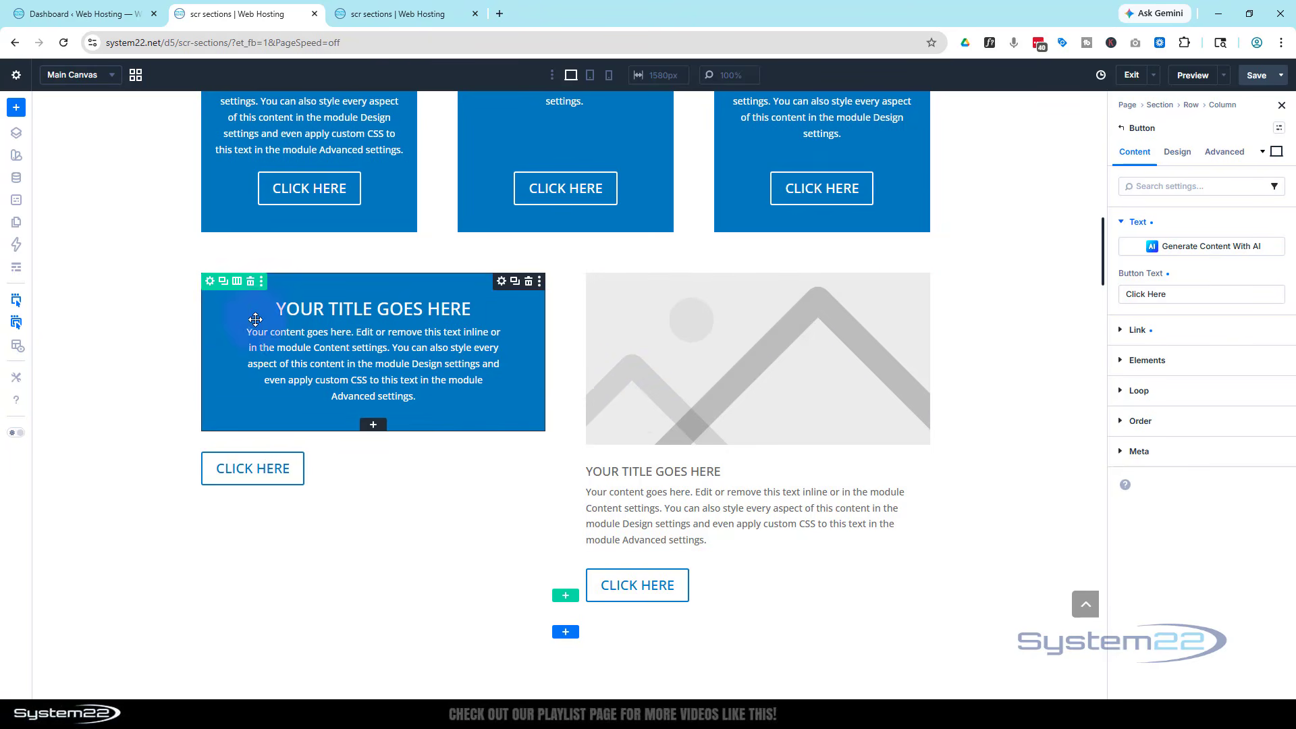
Give the left column a black #000000 background colour
left_click(210, 282)
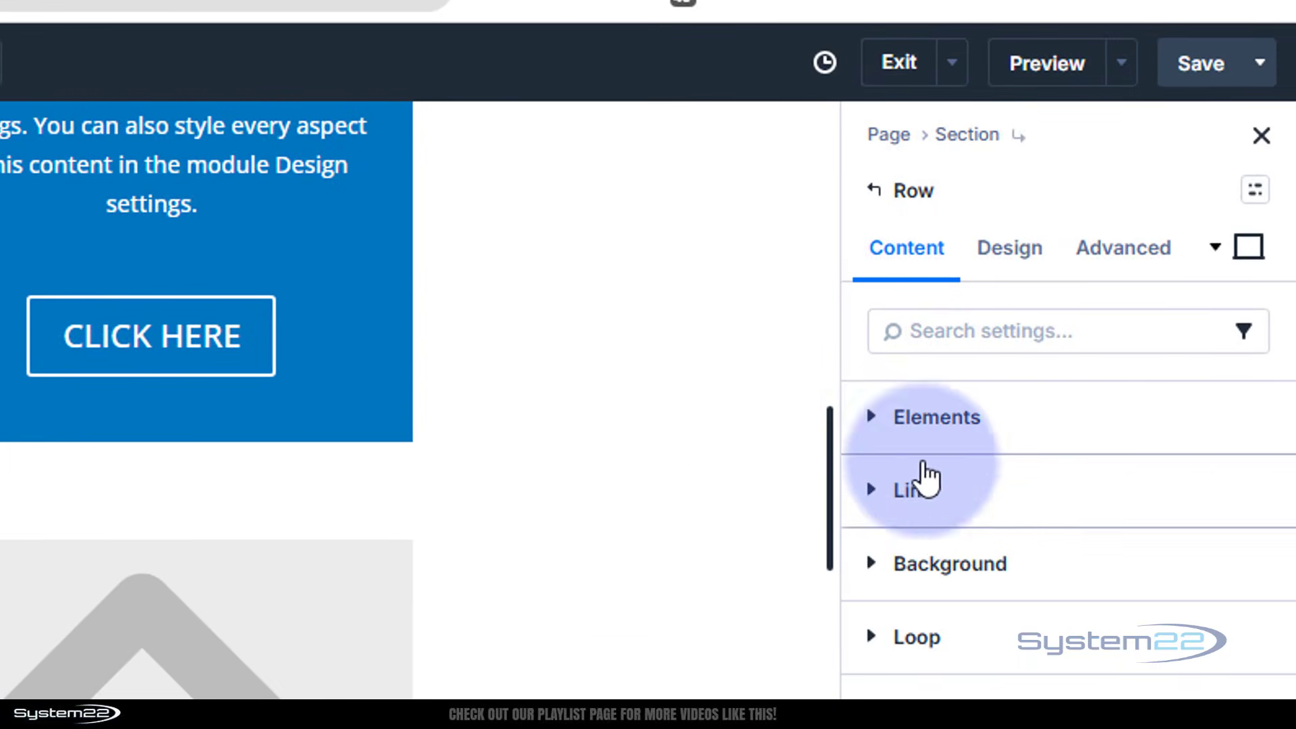
left_click(1002, 347)
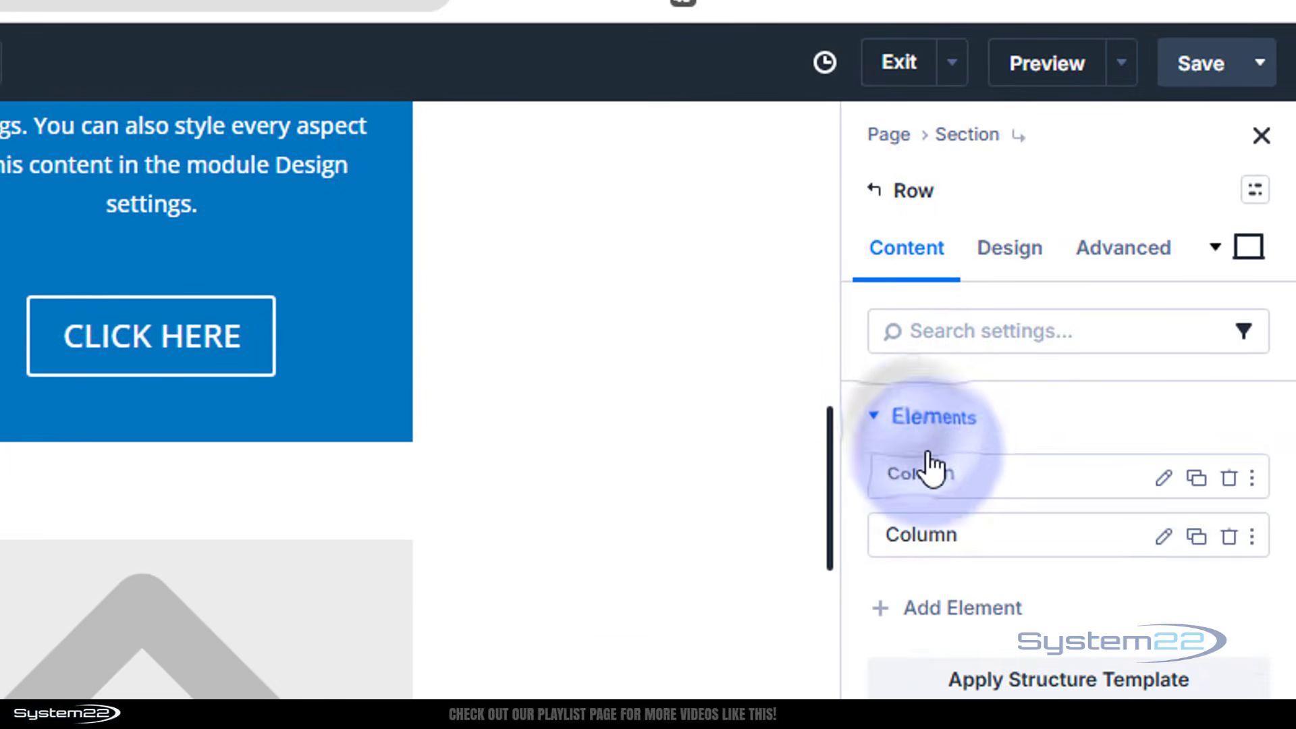
left_click(1163, 478)
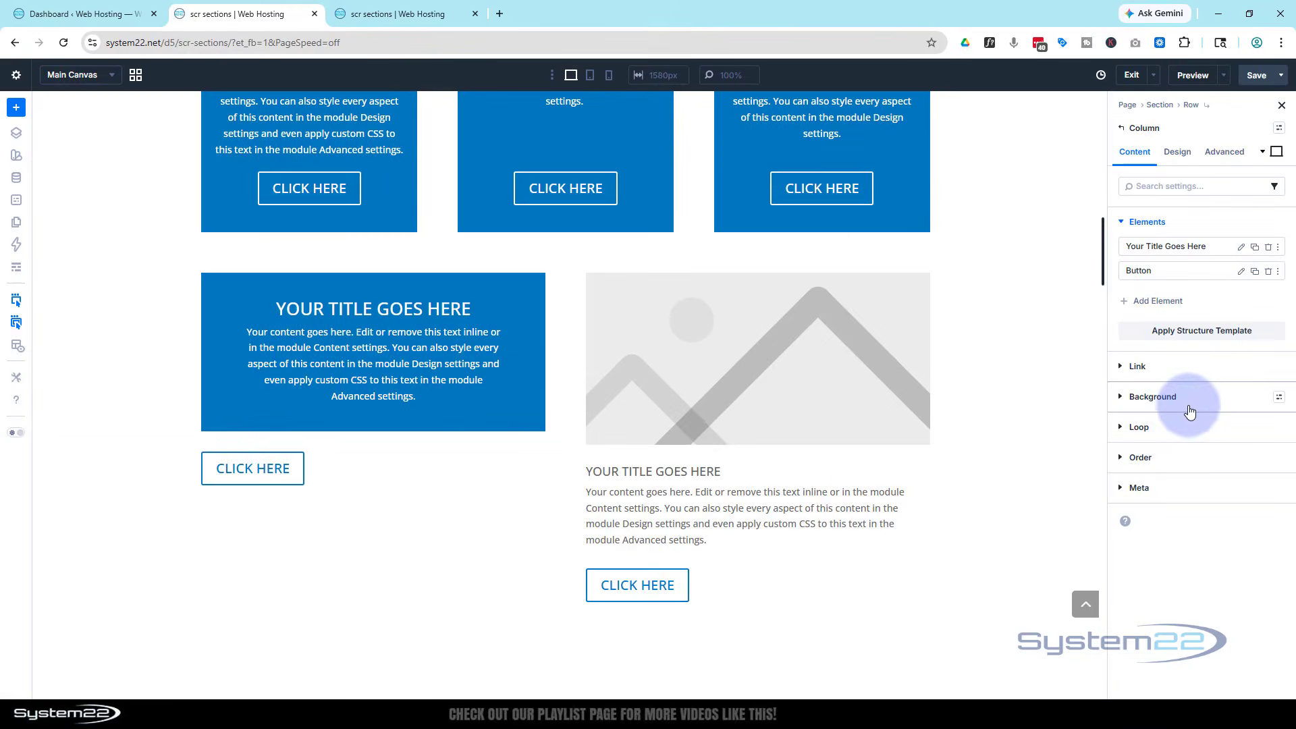
left_click(1188, 405)
left_click(1151, 390)
left_click_drag(1011, 422, 939, 483)
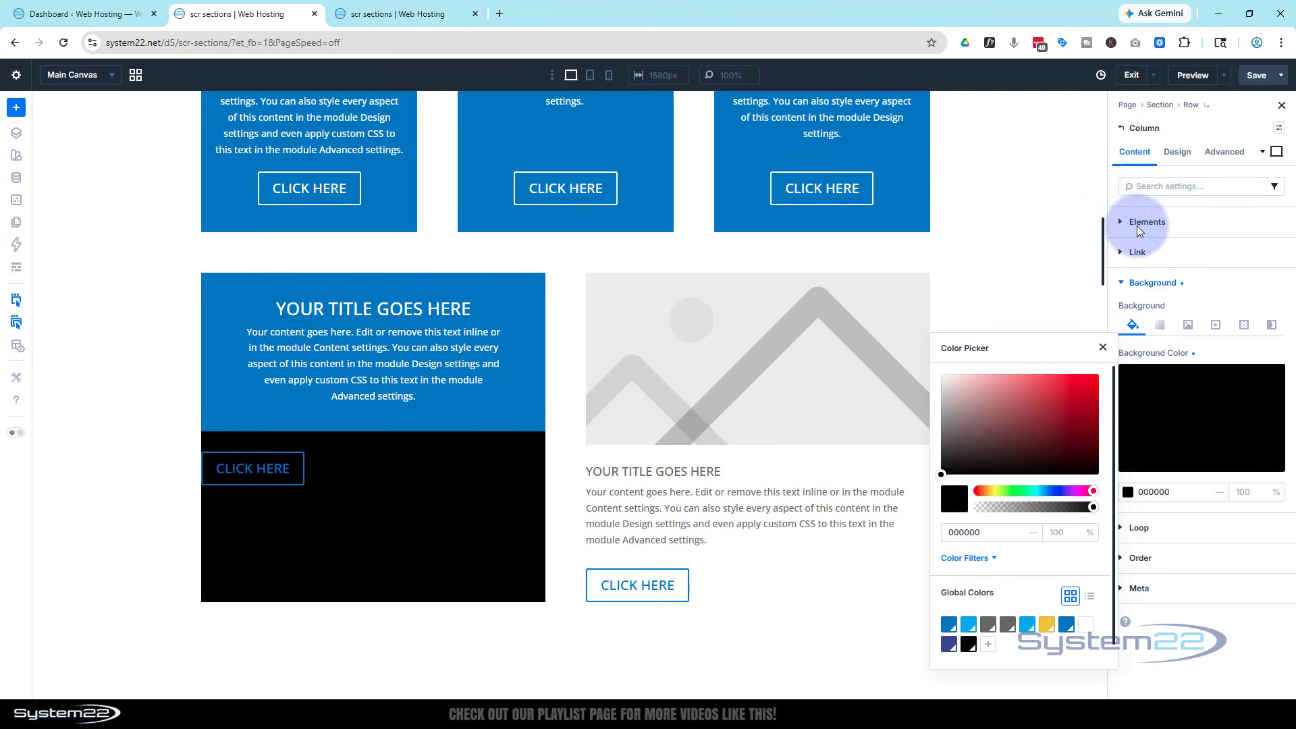
left_click(1121, 130)
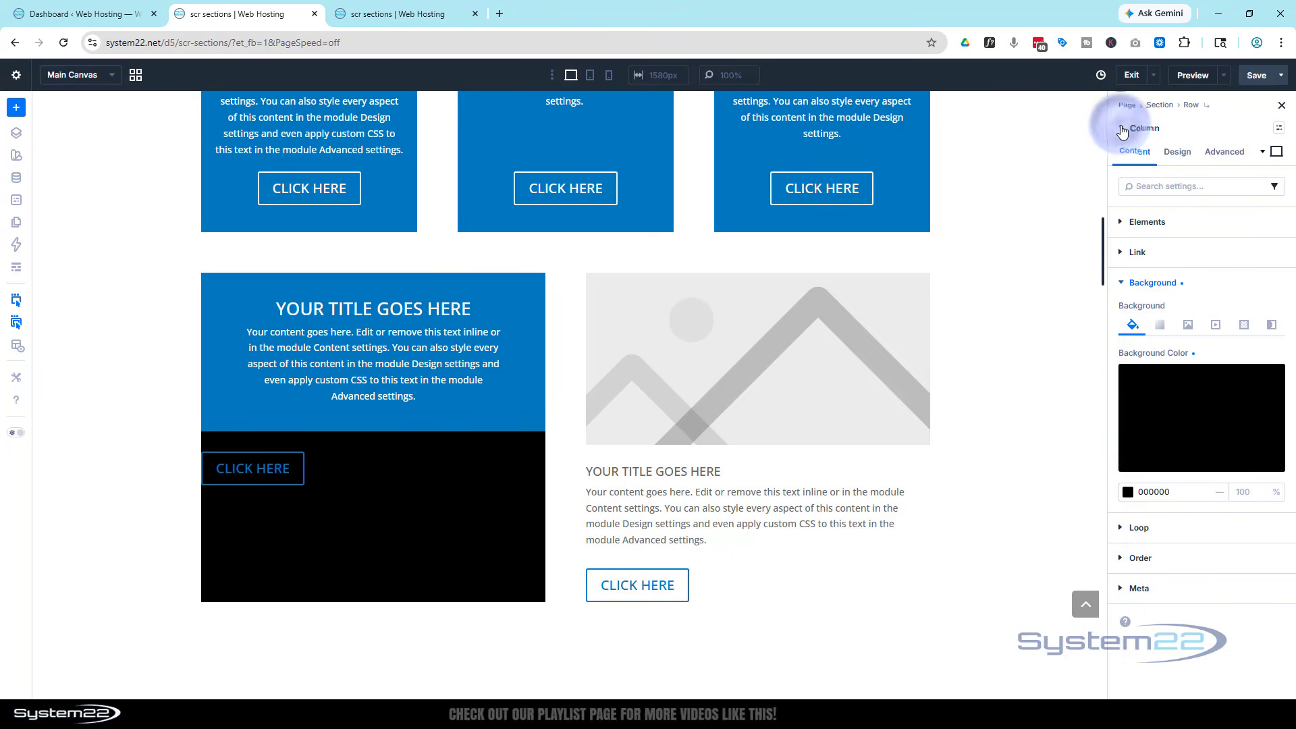
Give the right column a near-black #0A0A0A background colour
left_click(1122, 128)
left_click(1147, 226)
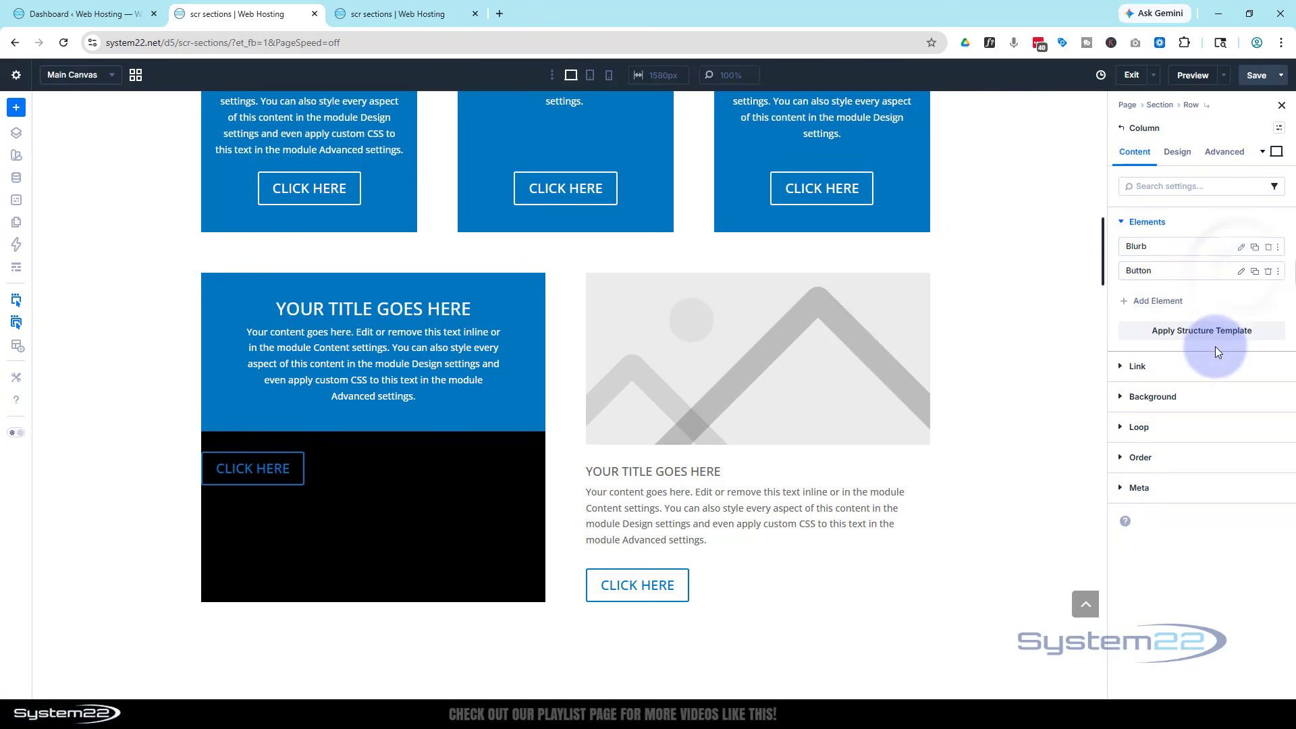
left_click(1197, 397)
left_click(1180, 413)
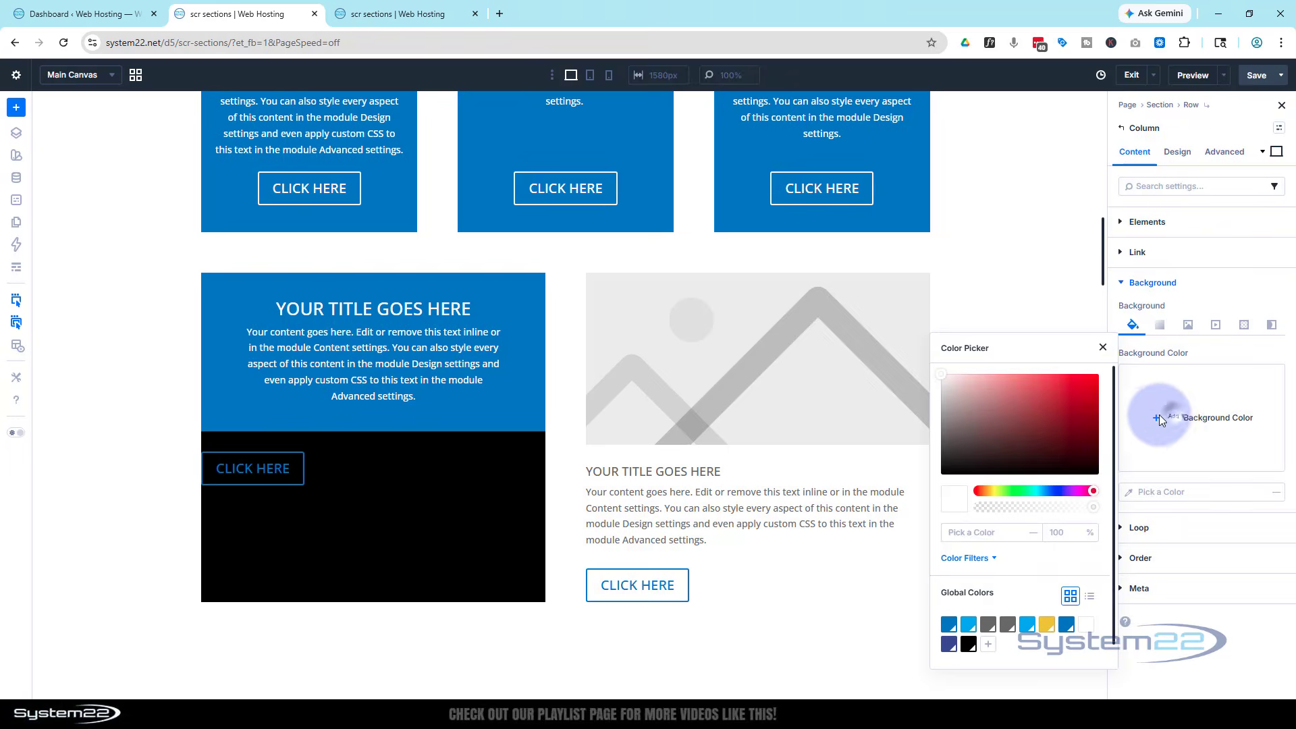
left_click(942, 469)
left_click_drag(942, 468, 931, 472)
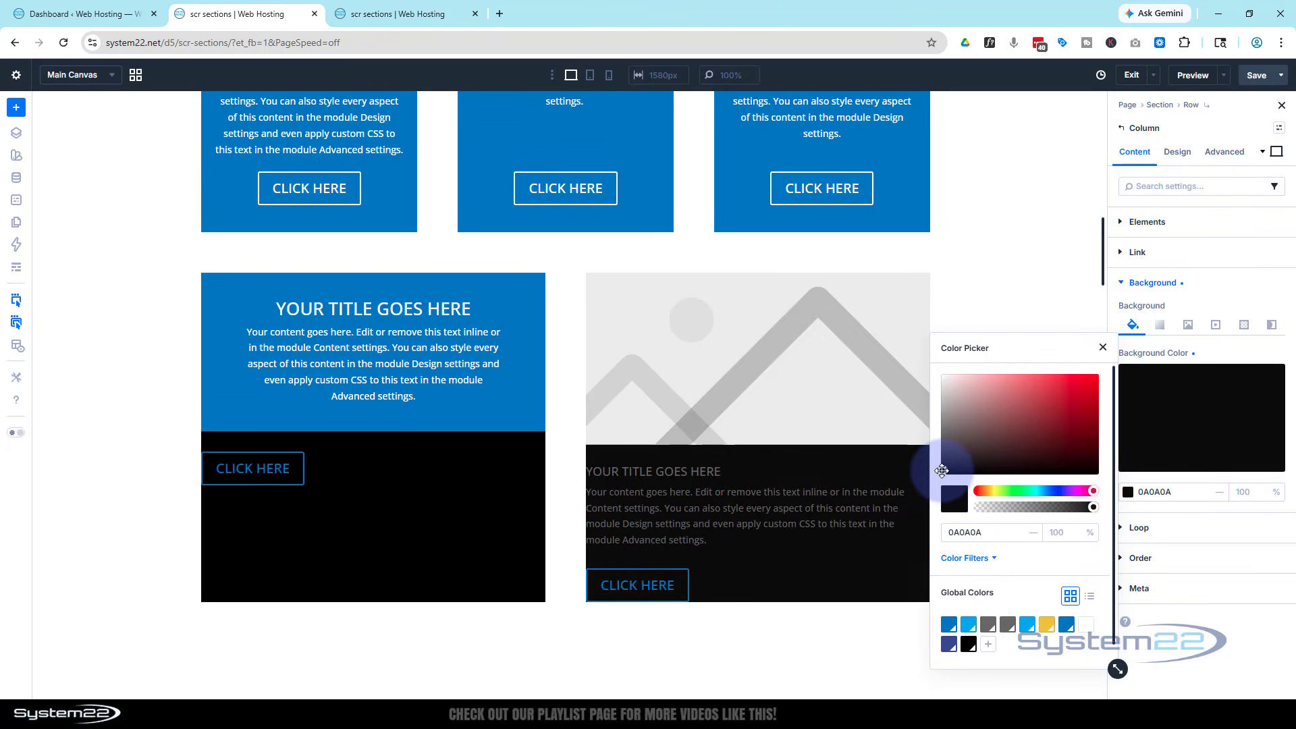
left_click(1103, 346)
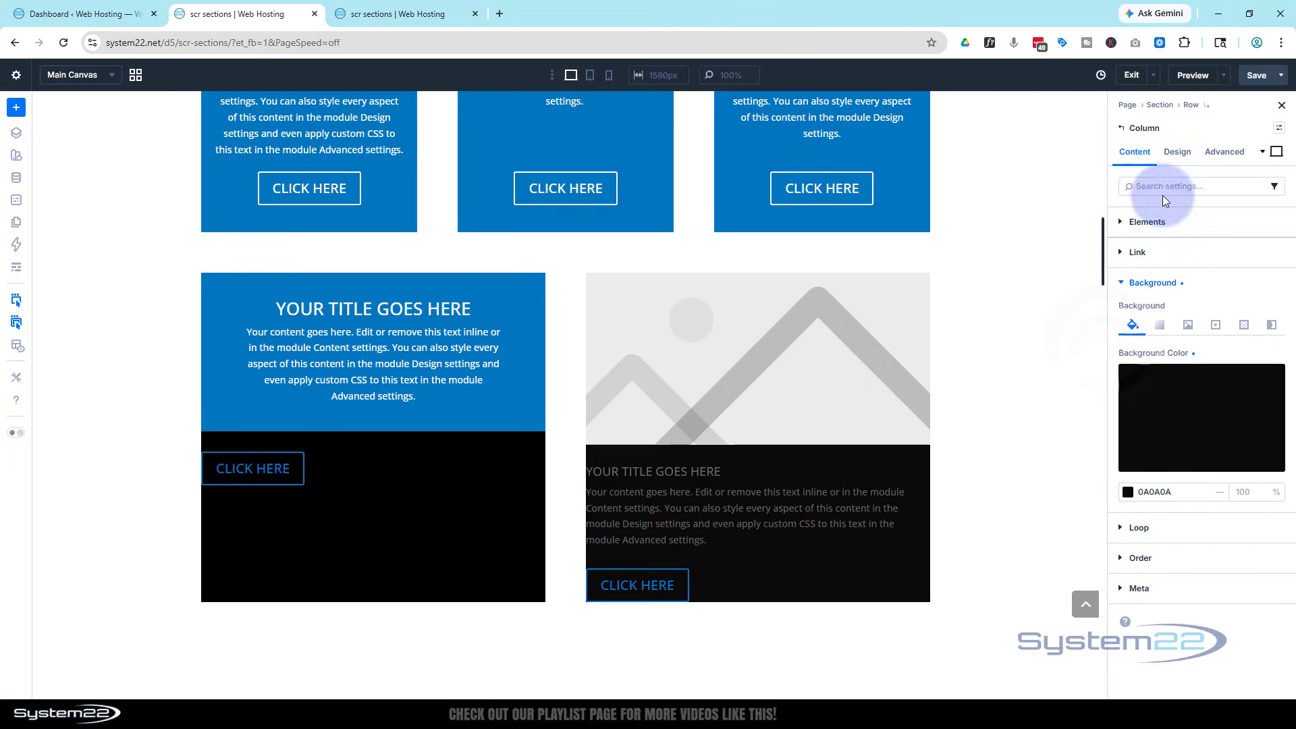
left_click(1183, 154)
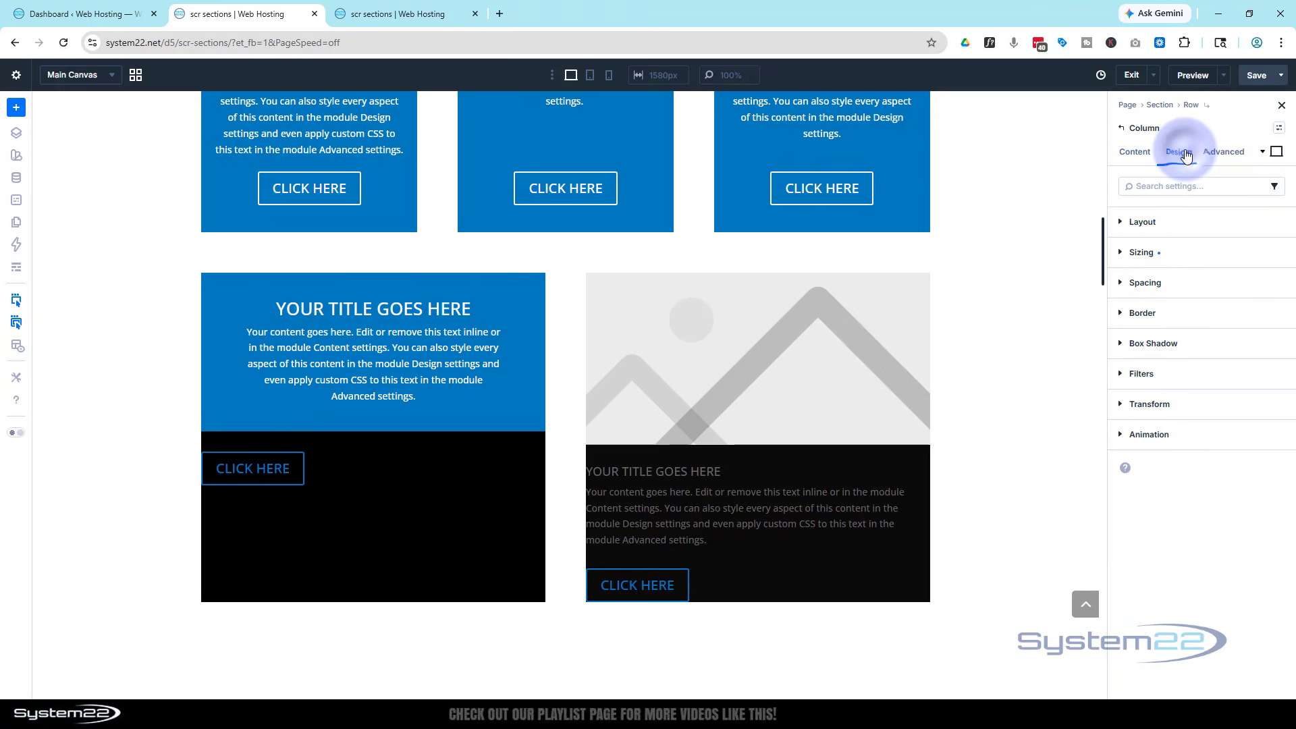
Set the column's sizing alignment to Stretch so it fills the full height
left_click(1167, 262)
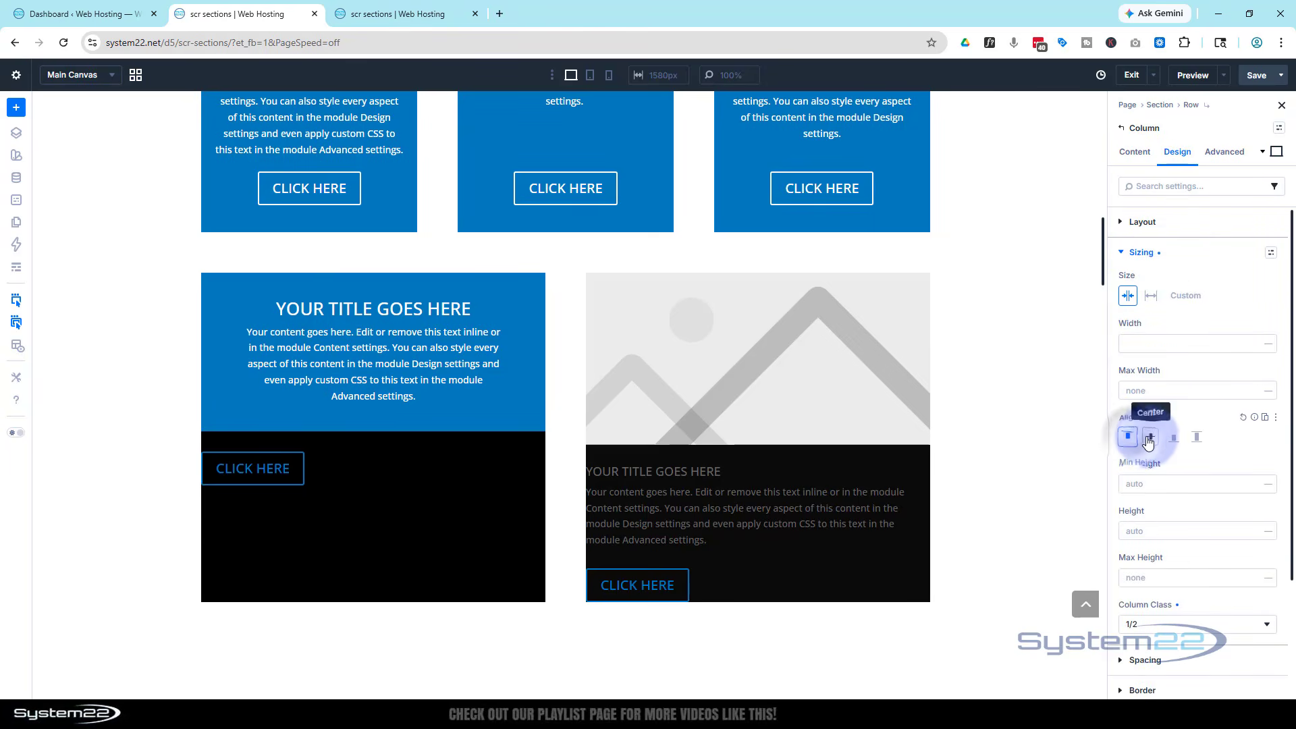
left_click(1174, 437)
left_click(1197, 437)
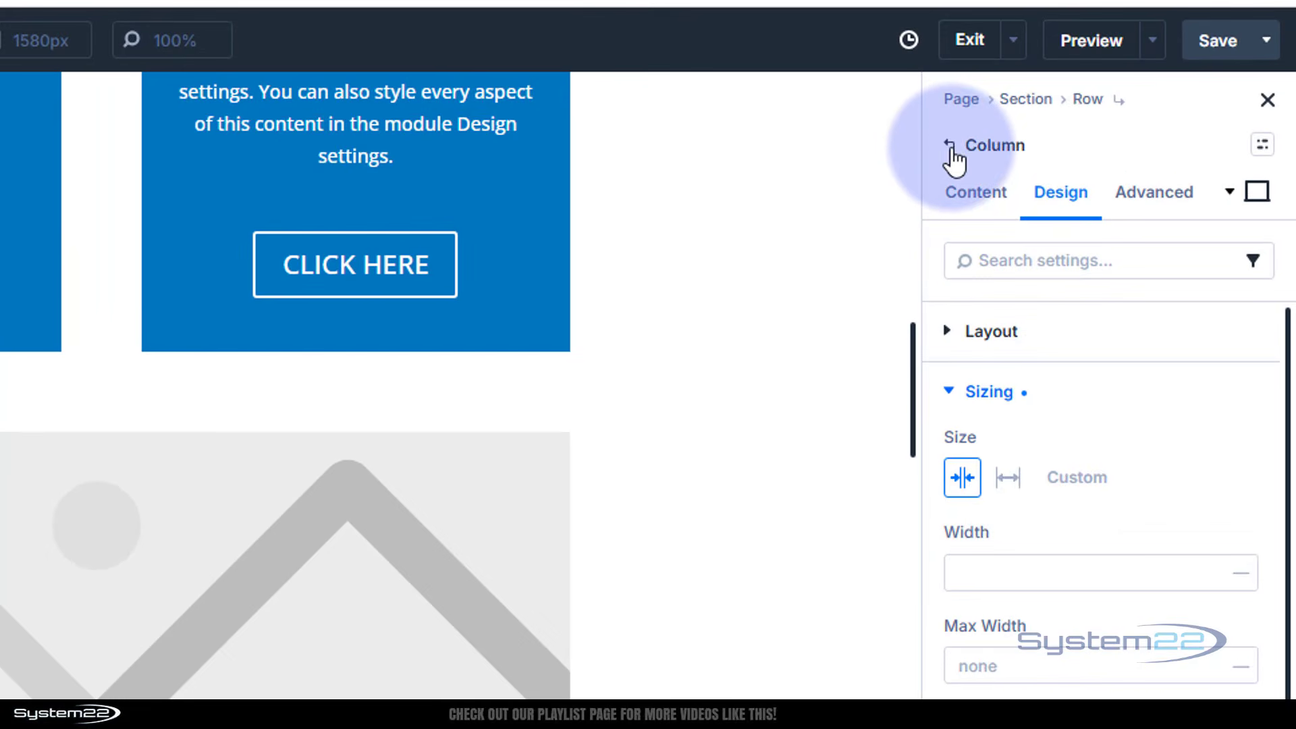
Open the left column's Design > Layout flex settings from the row's element list
left_click(996, 140)
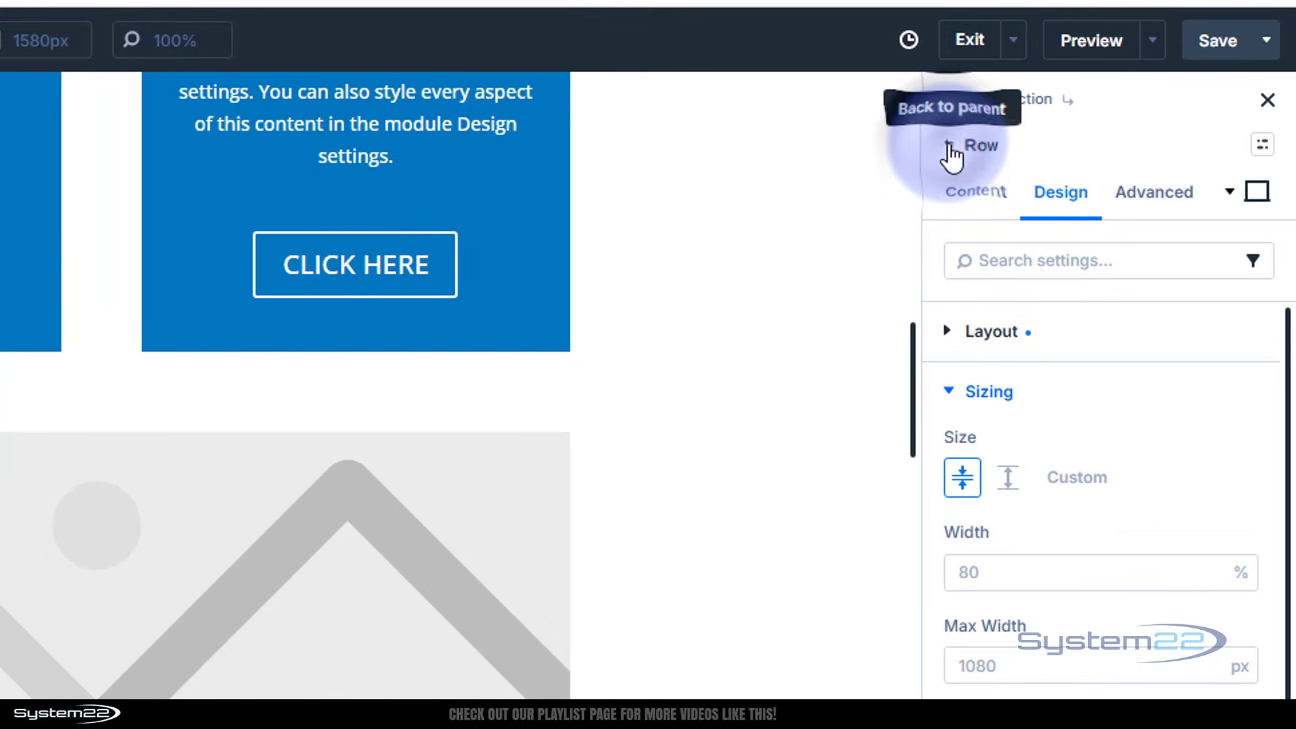
left_click(975, 196)
left_click(978, 328)
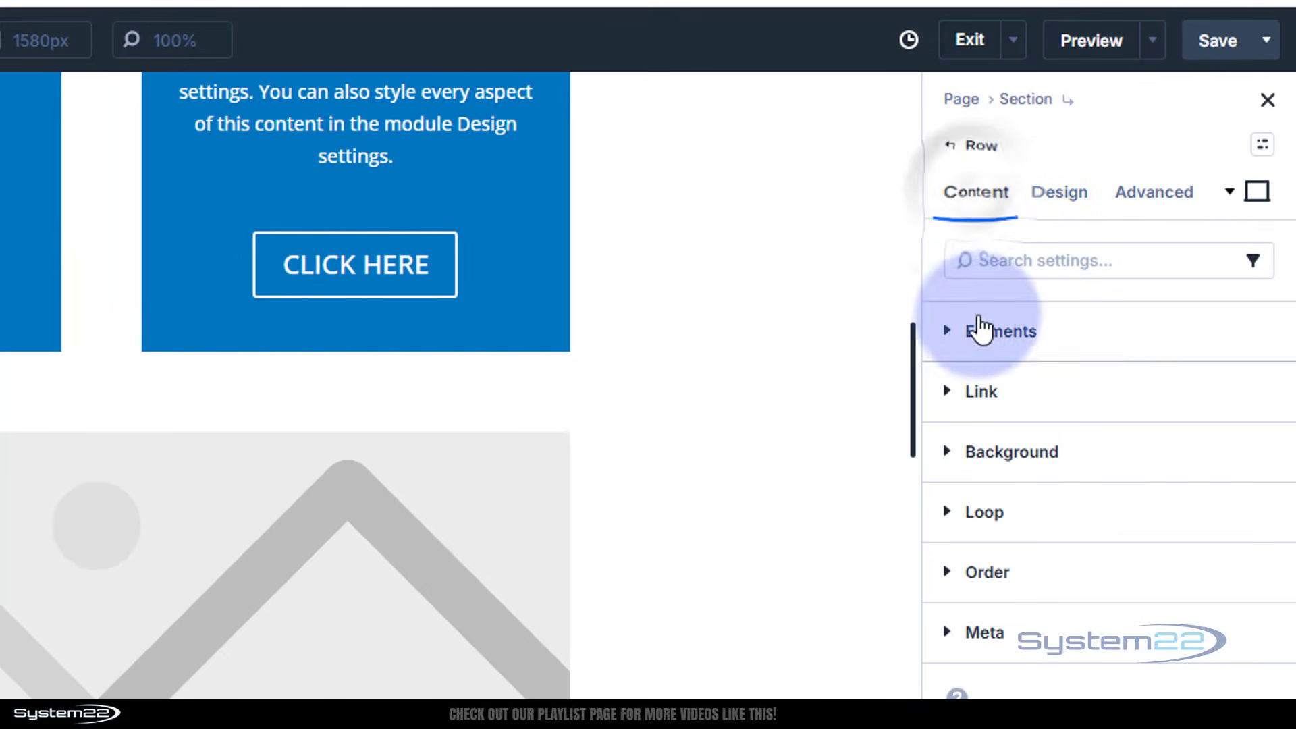
left_click(1186, 382)
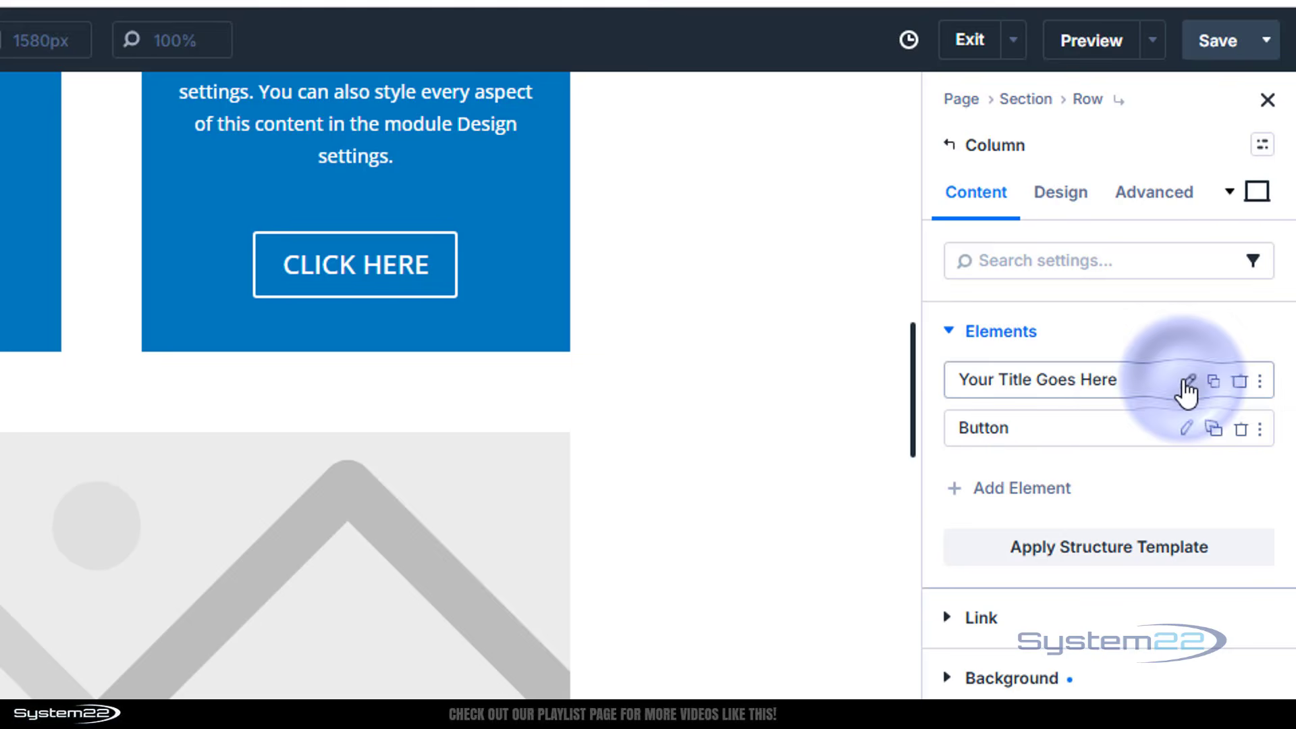
left_click(1063, 198)
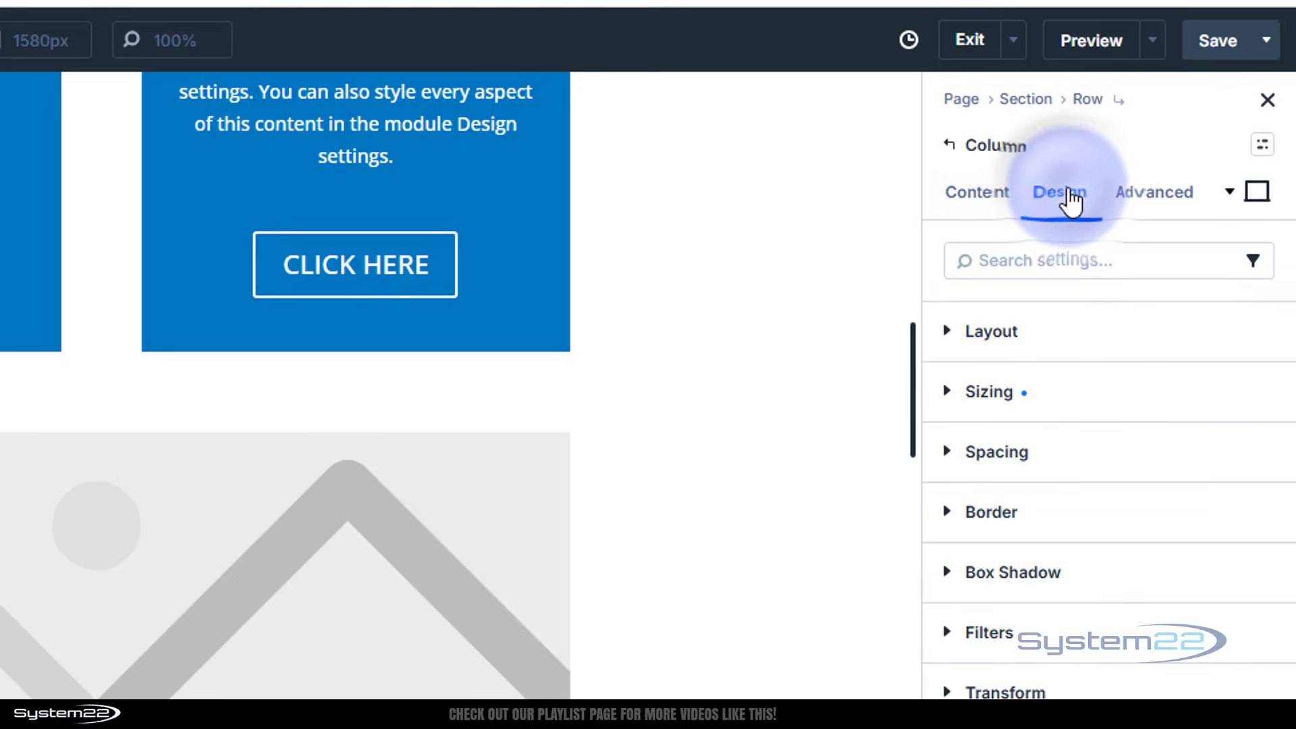
left_click(1050, 341)
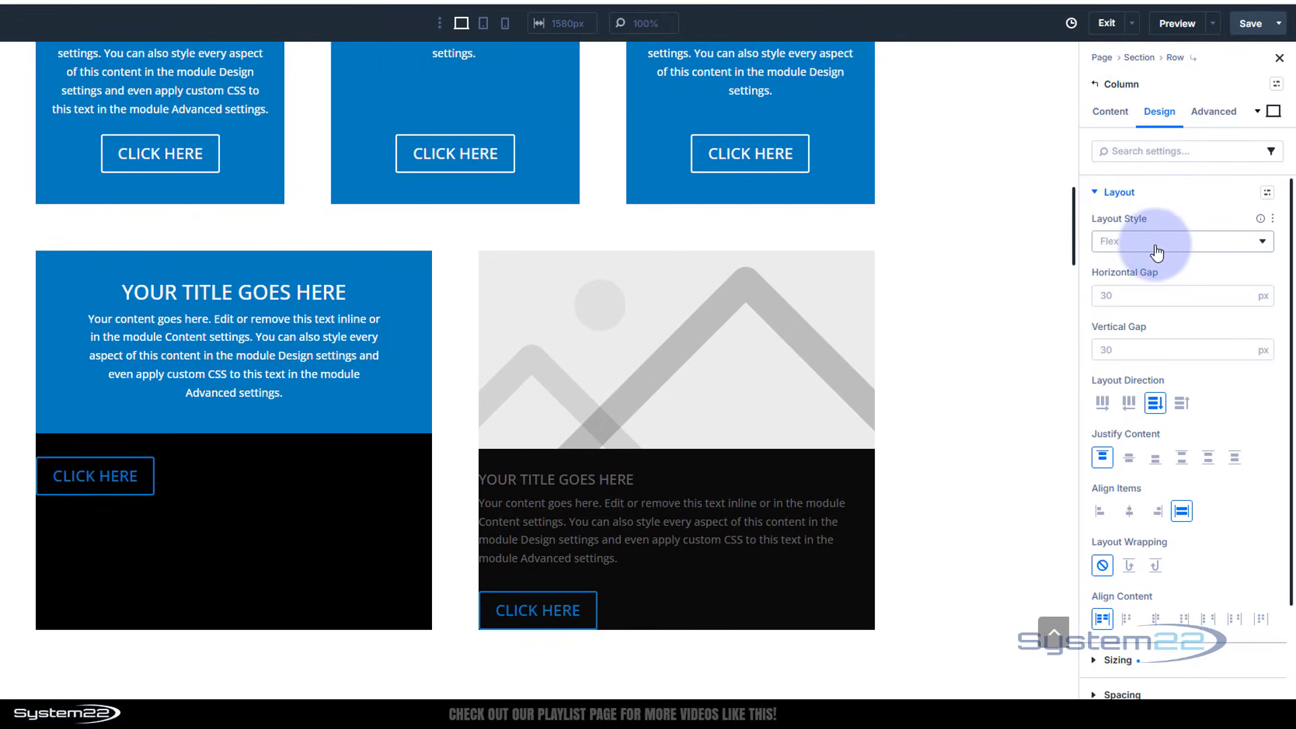
Try the Layout Direction options on the left column, then return it to Column
left_click(1181, 403)
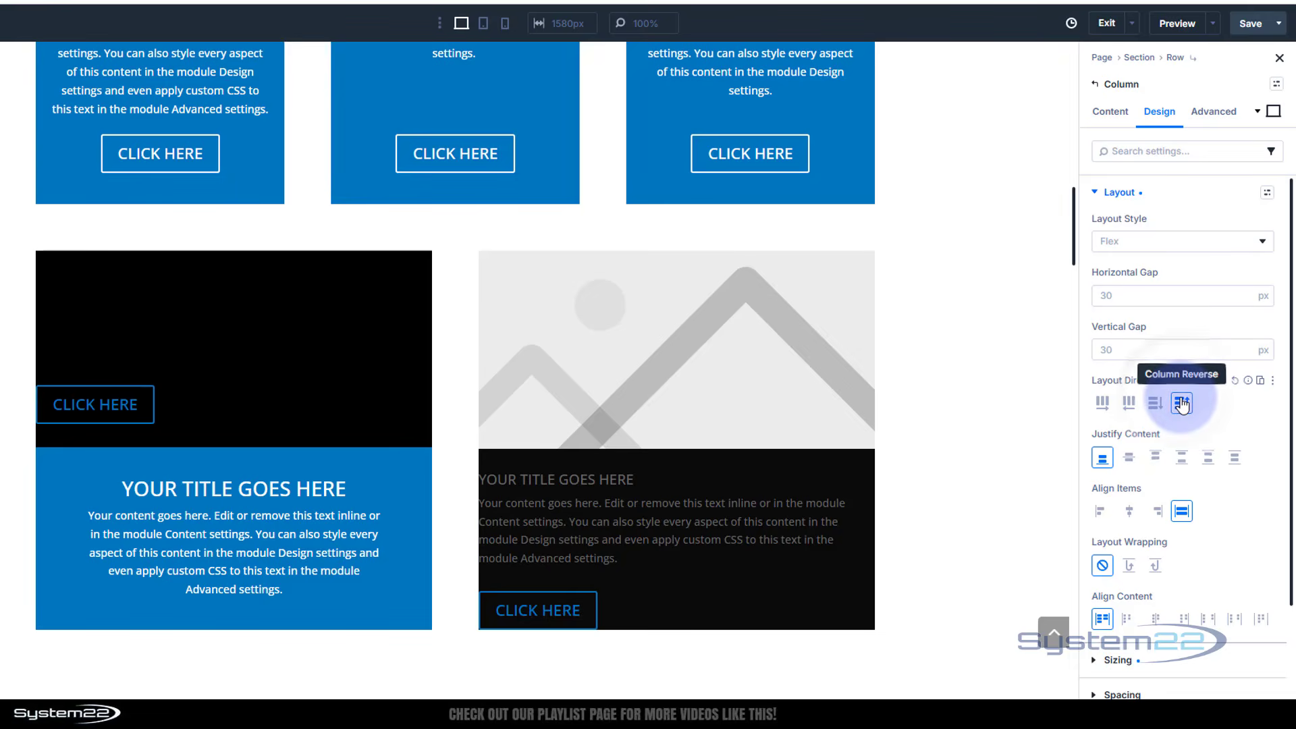
left_click(1127, 403)
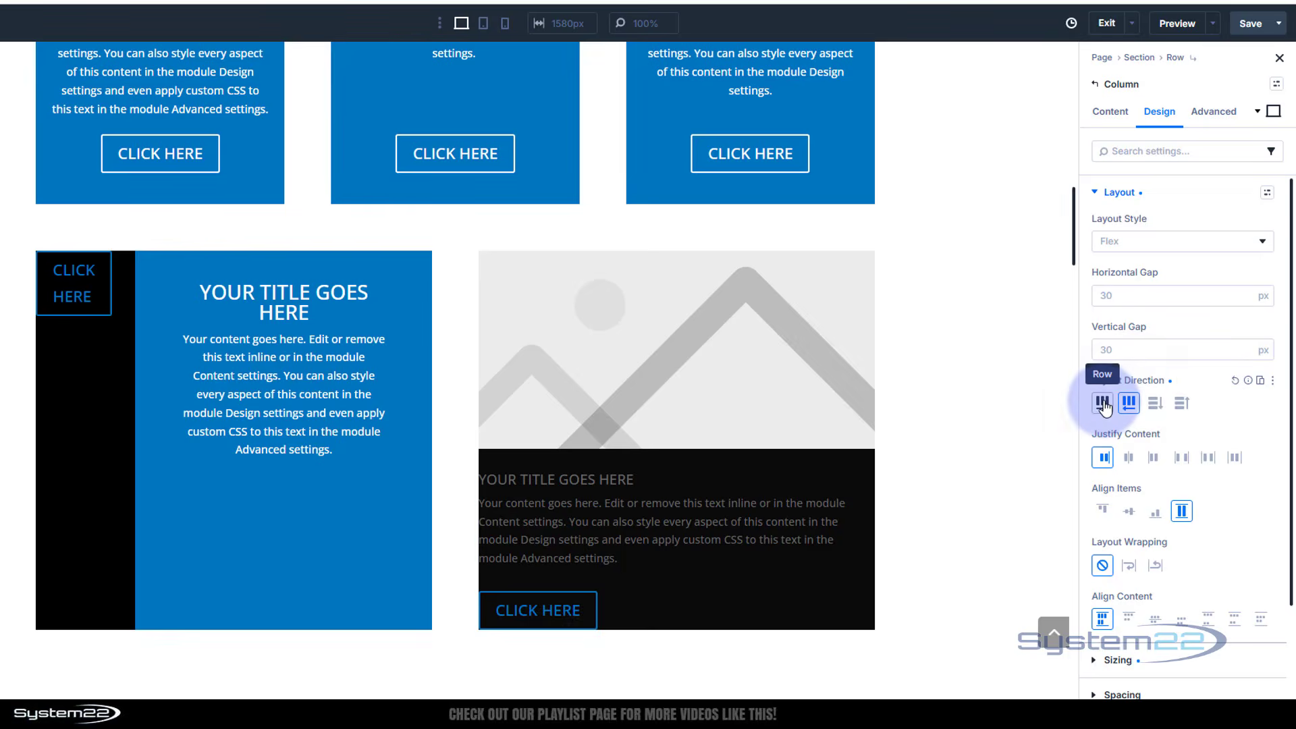
left_click(1103, 404)
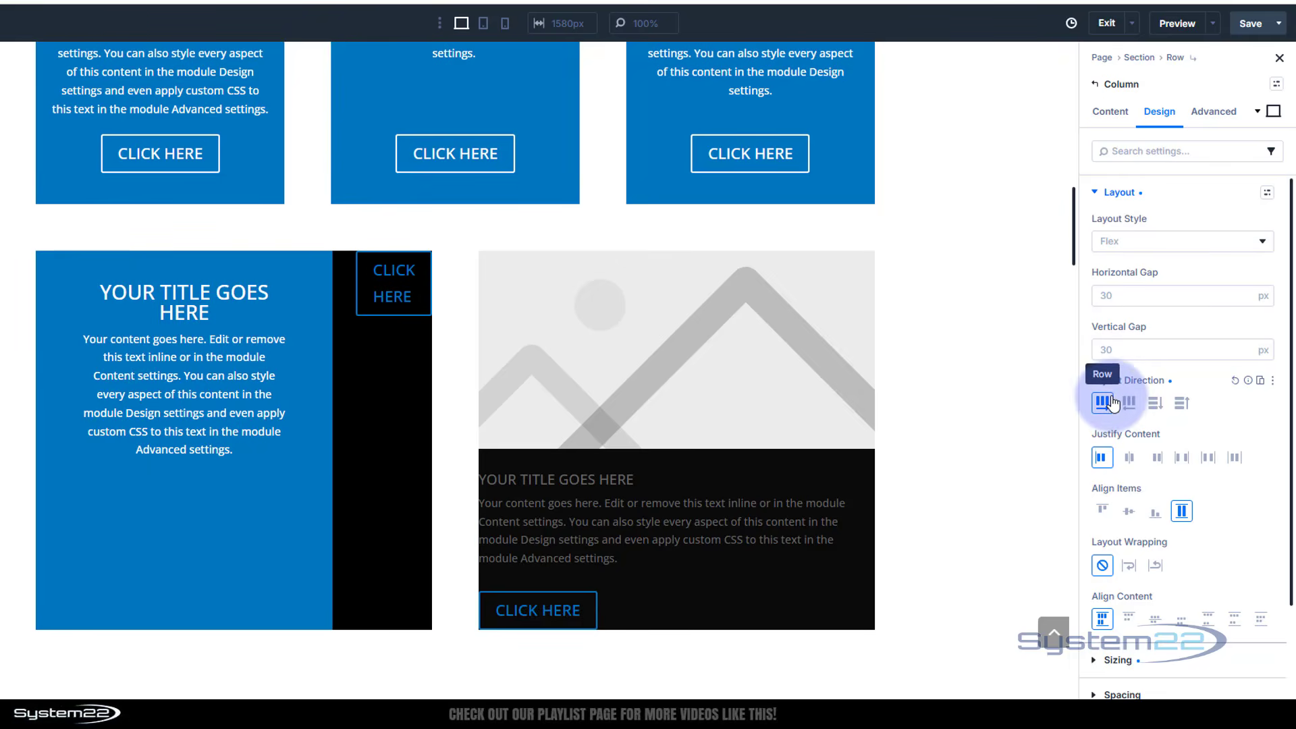
left_click(1155, 403)
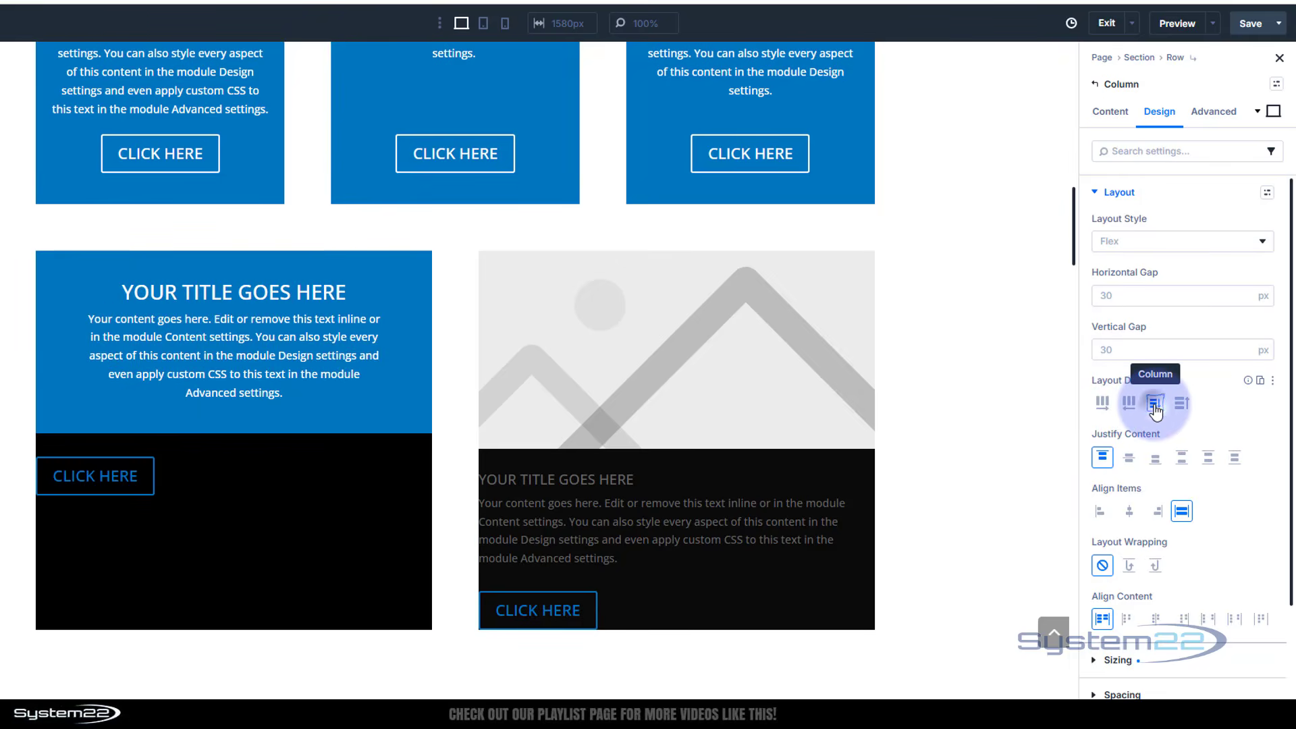
Compare Justify Content options, settling on Space Between so the title stays top and button bottom
left_click(1129, 459)
left_click(1155, 459)
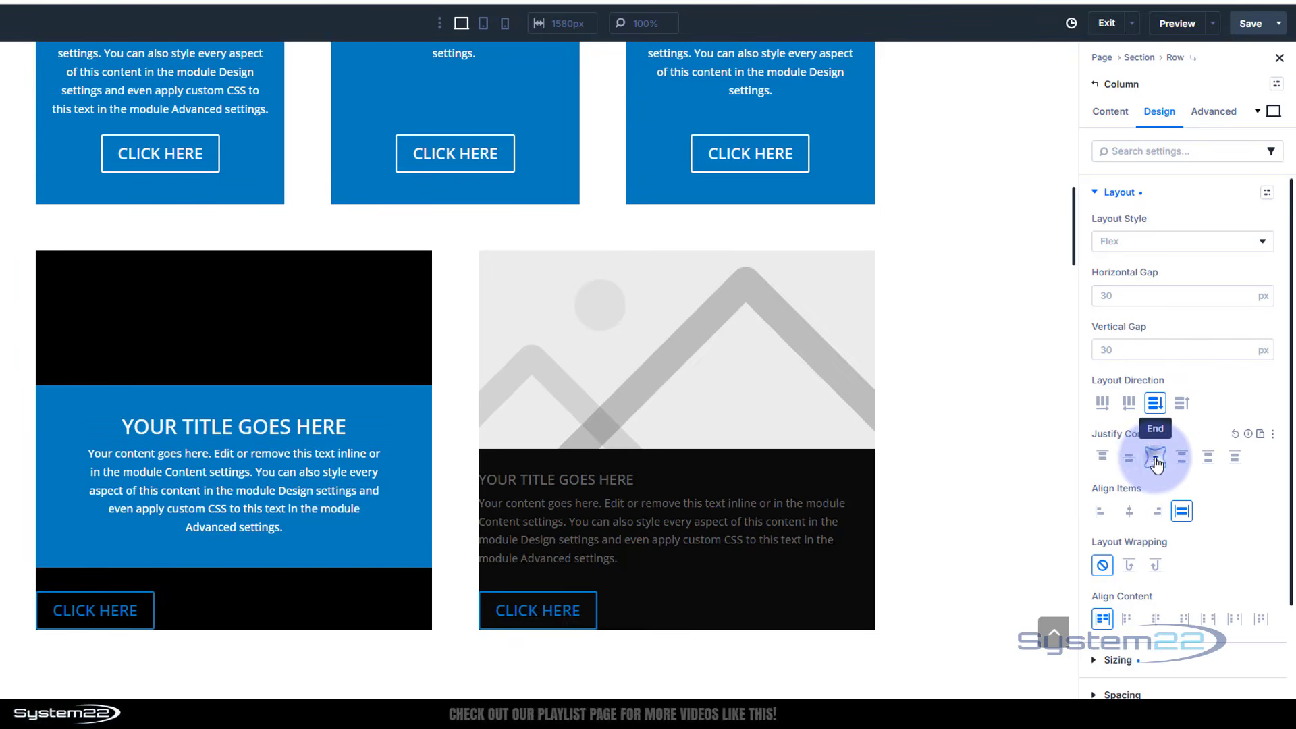
left_click(1182, 460)
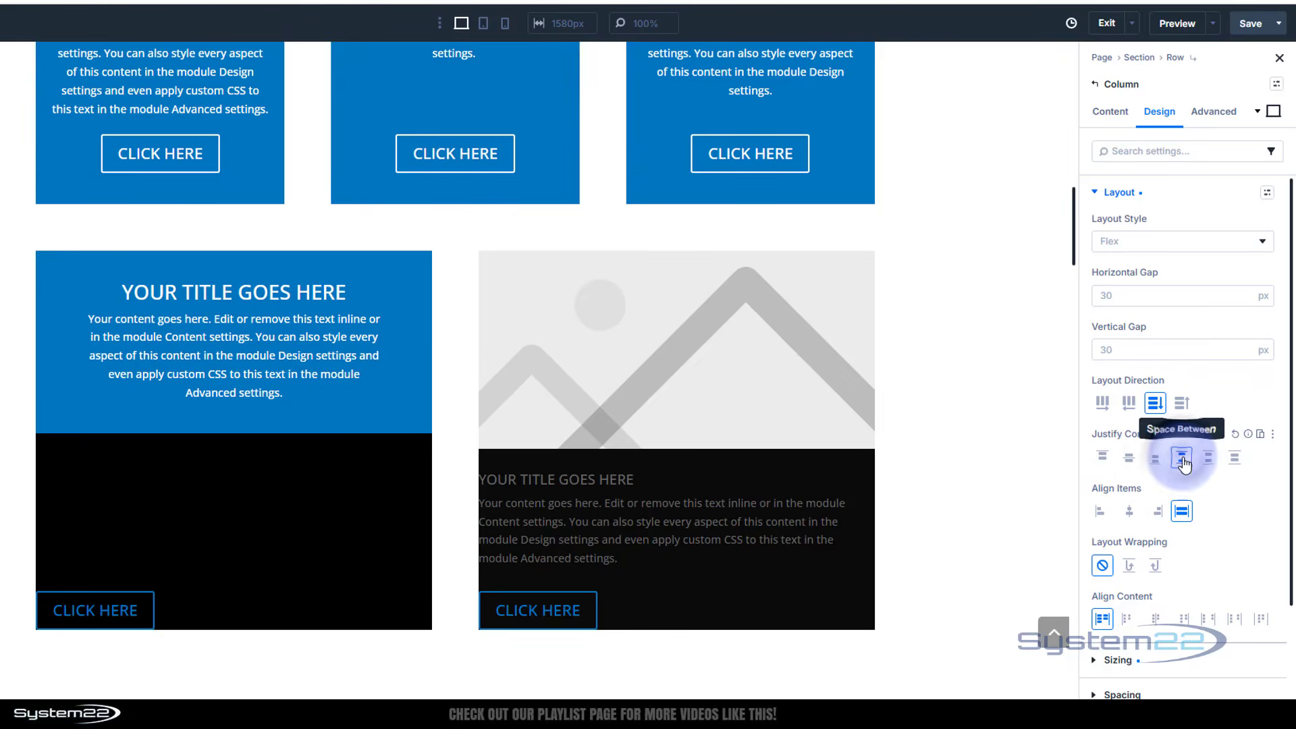
left_click(1206, 464)
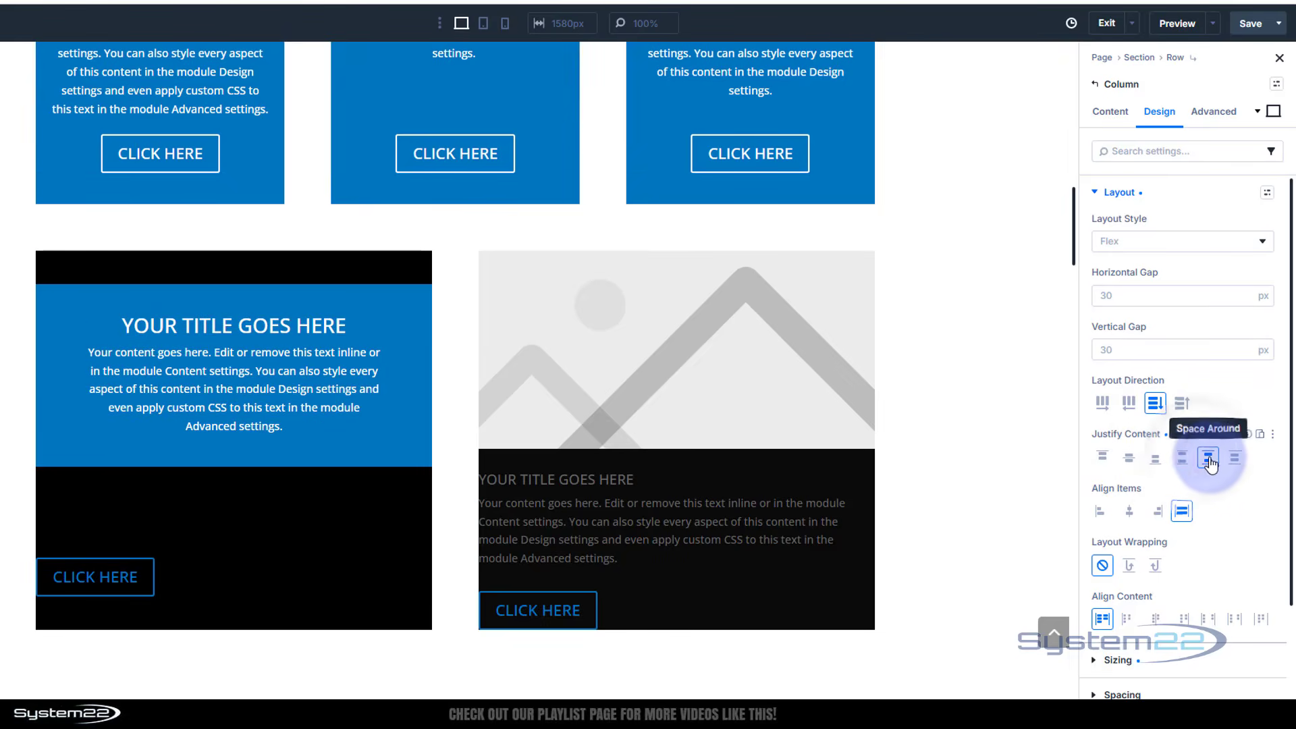
left_click(1234, 465)
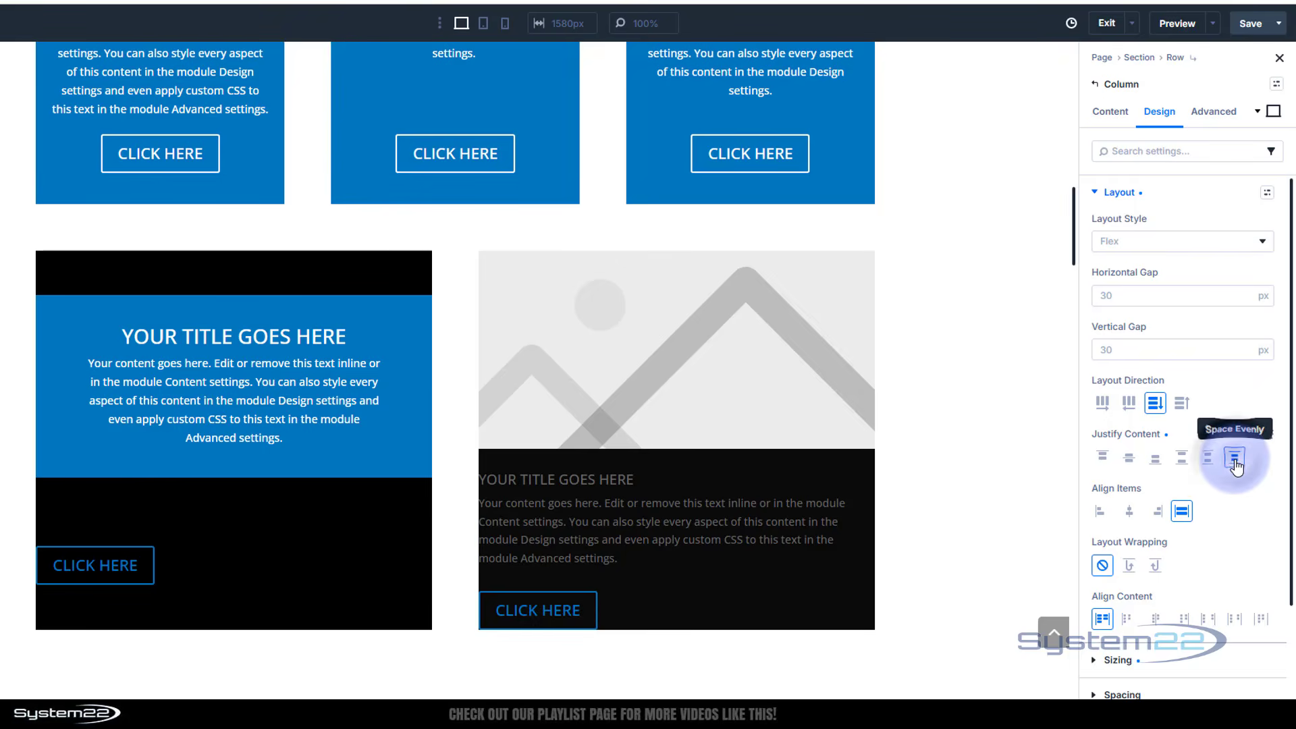
left_click(1186, 459)
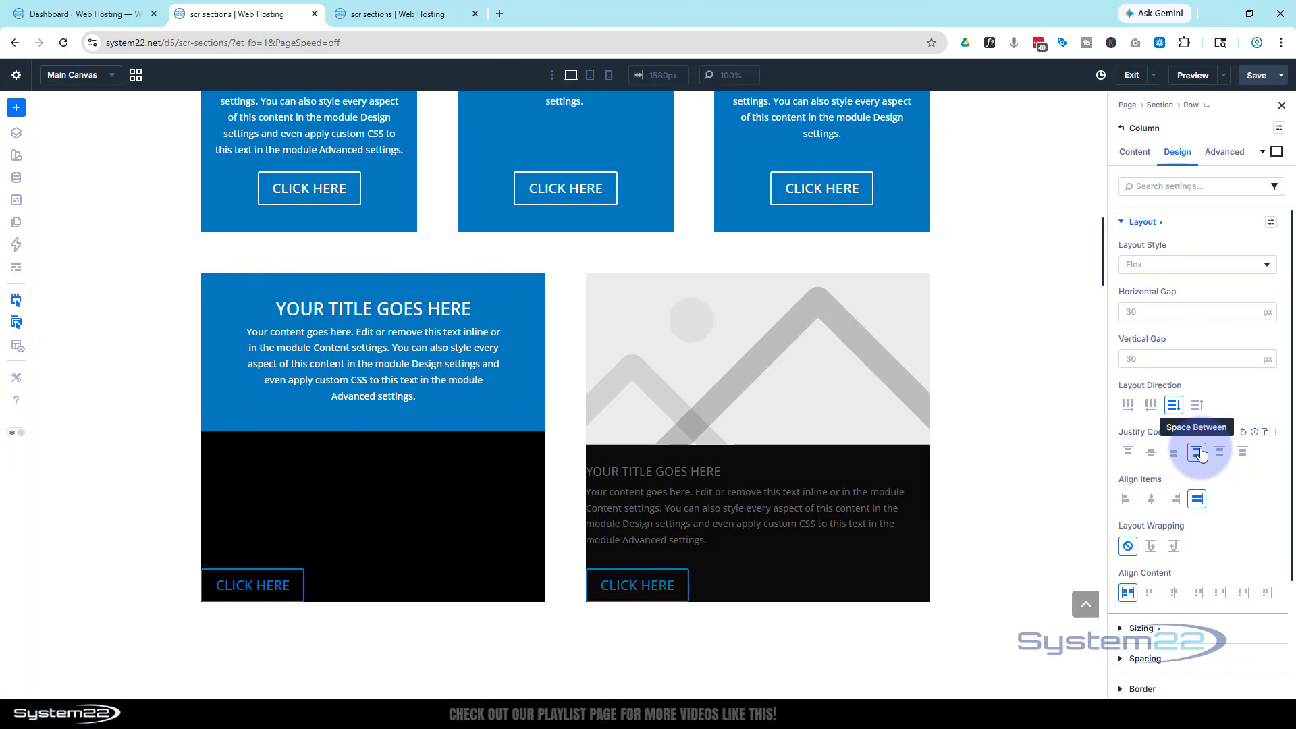
Save the page and preview it on the front end
left_click(1260, 78)
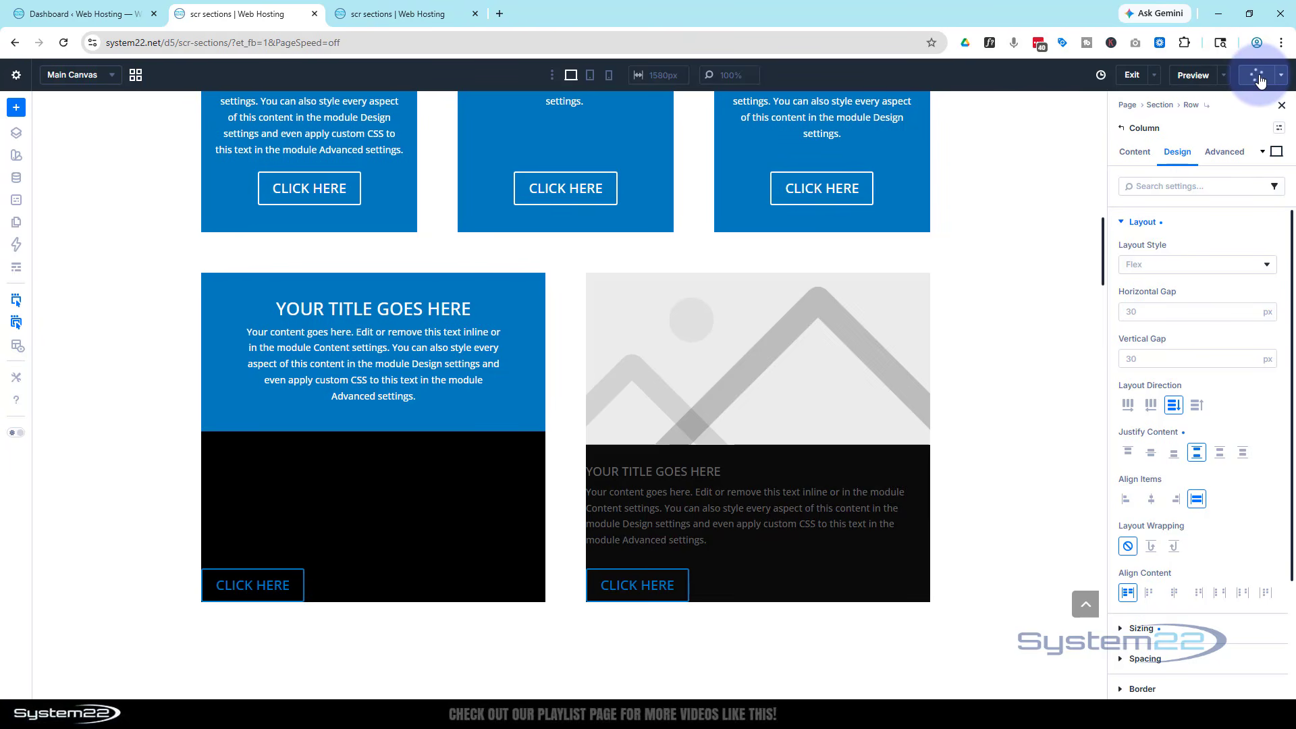
left_click(1224, 75)
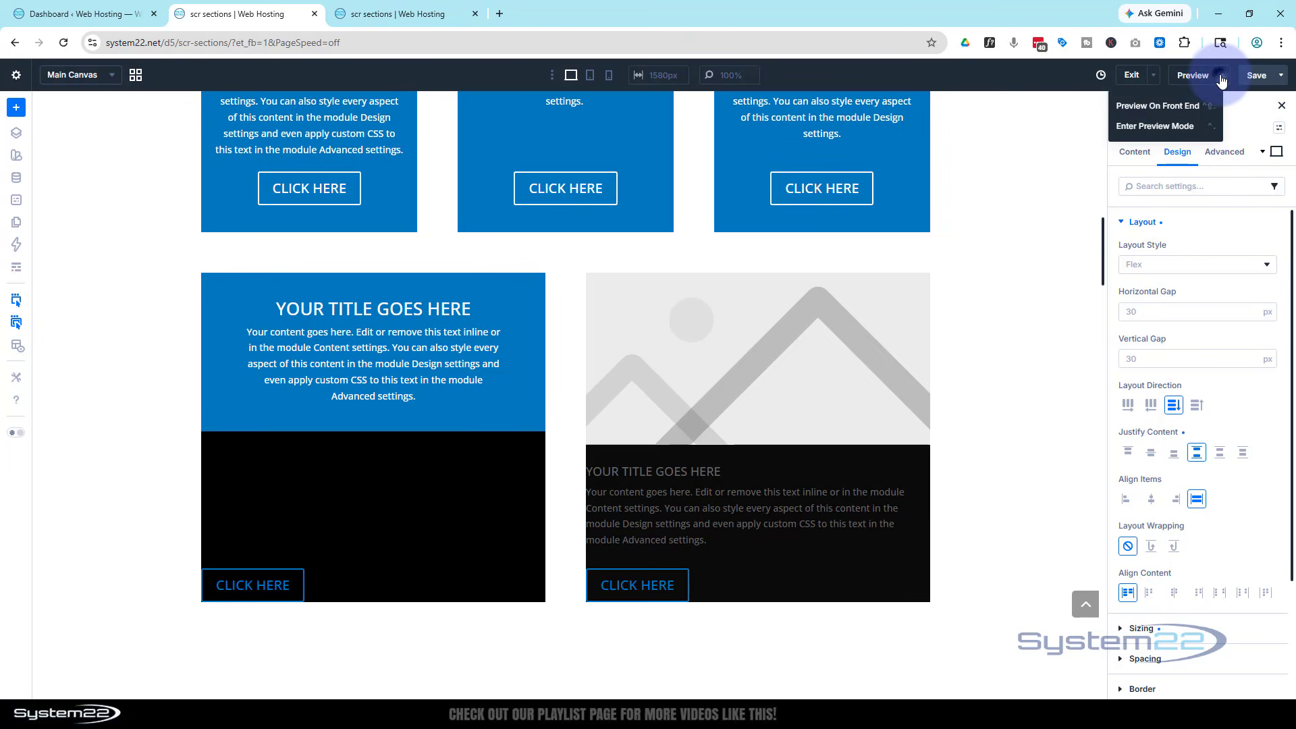
left_click(1173, 108)
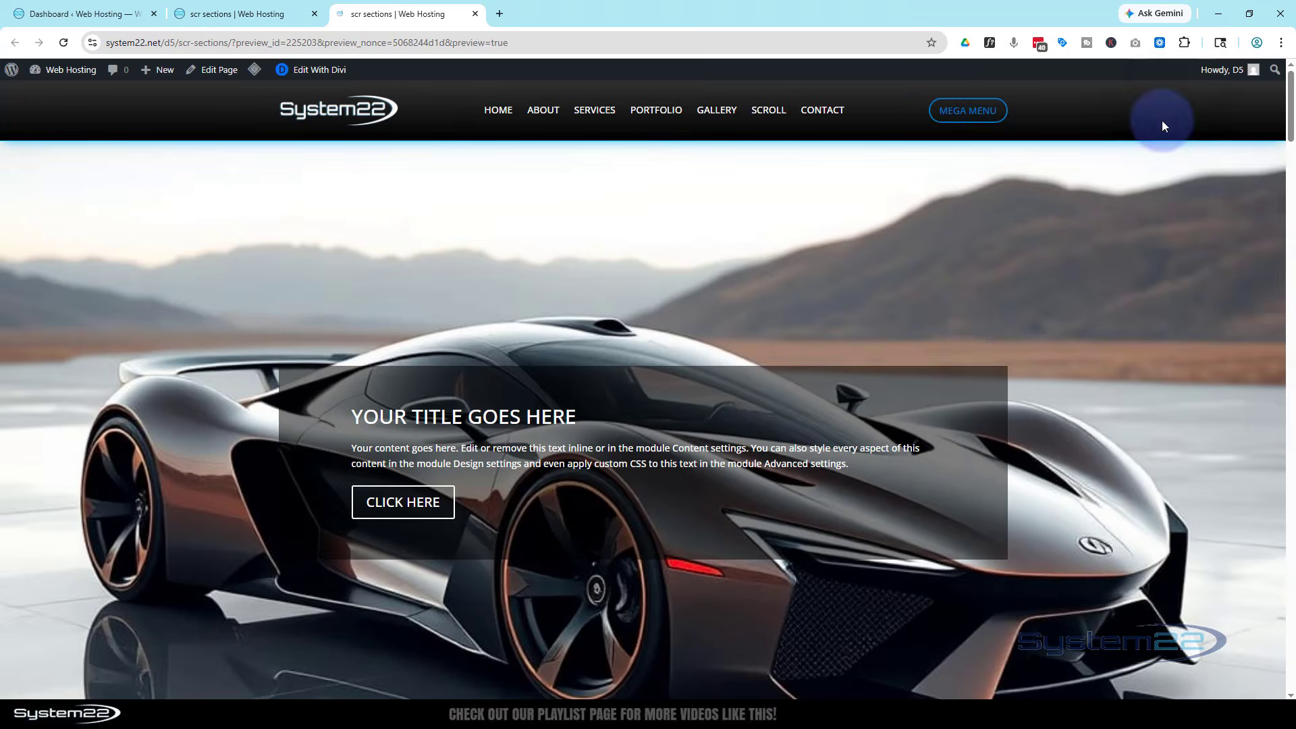
scroll(1098, 244, "down", 5)
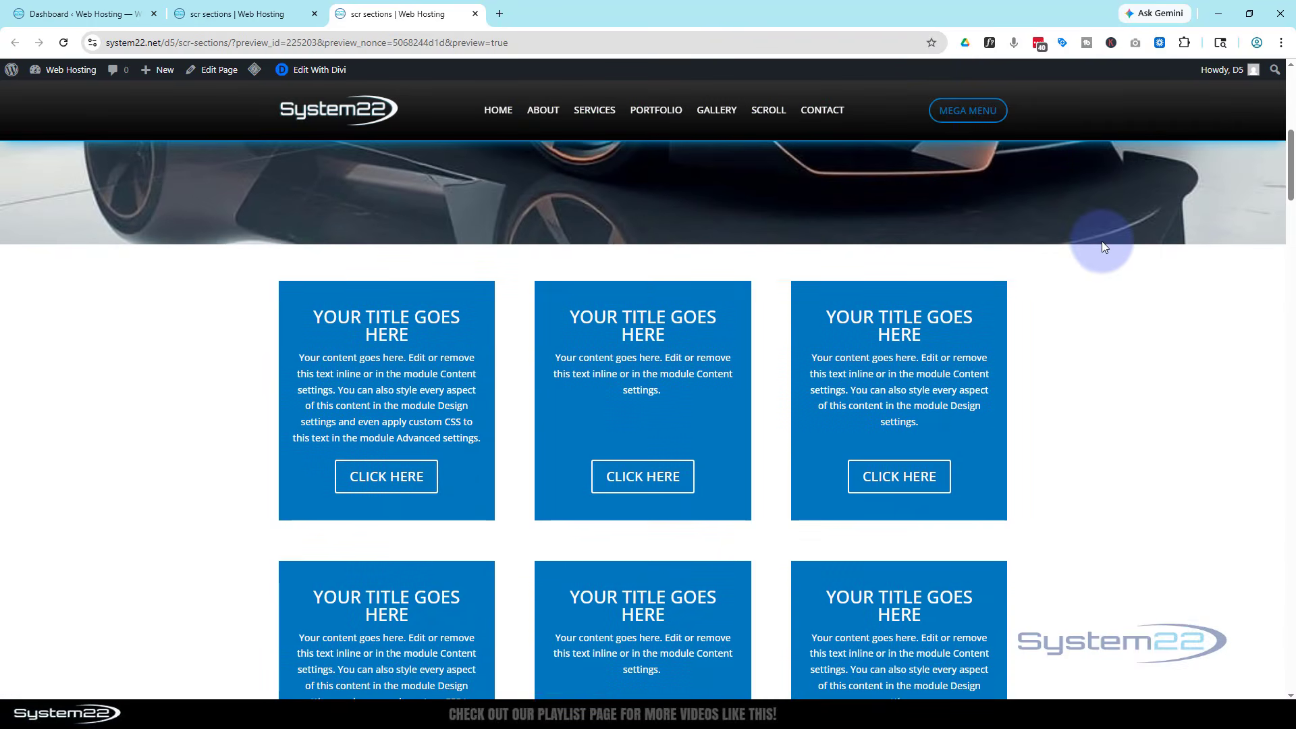
scroll(1075, 346, "down", 3)
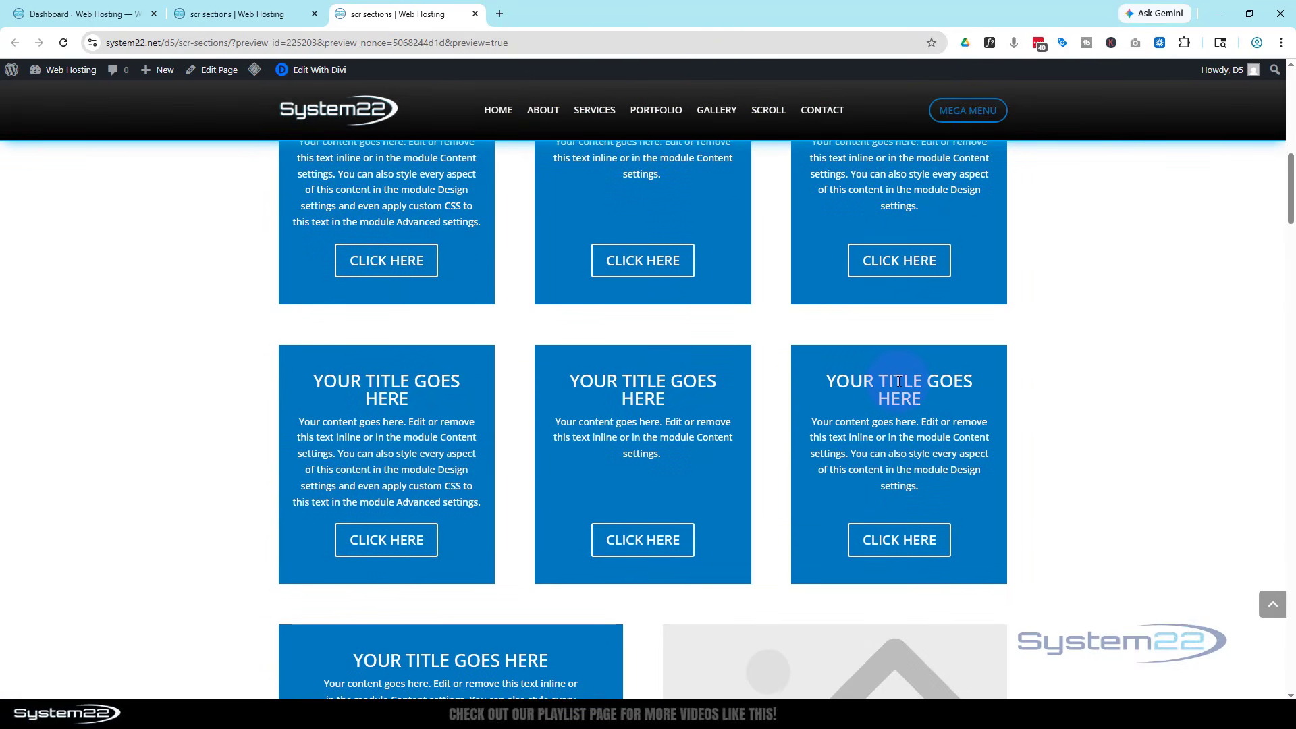
scroll(1045, 376, "down", 2)
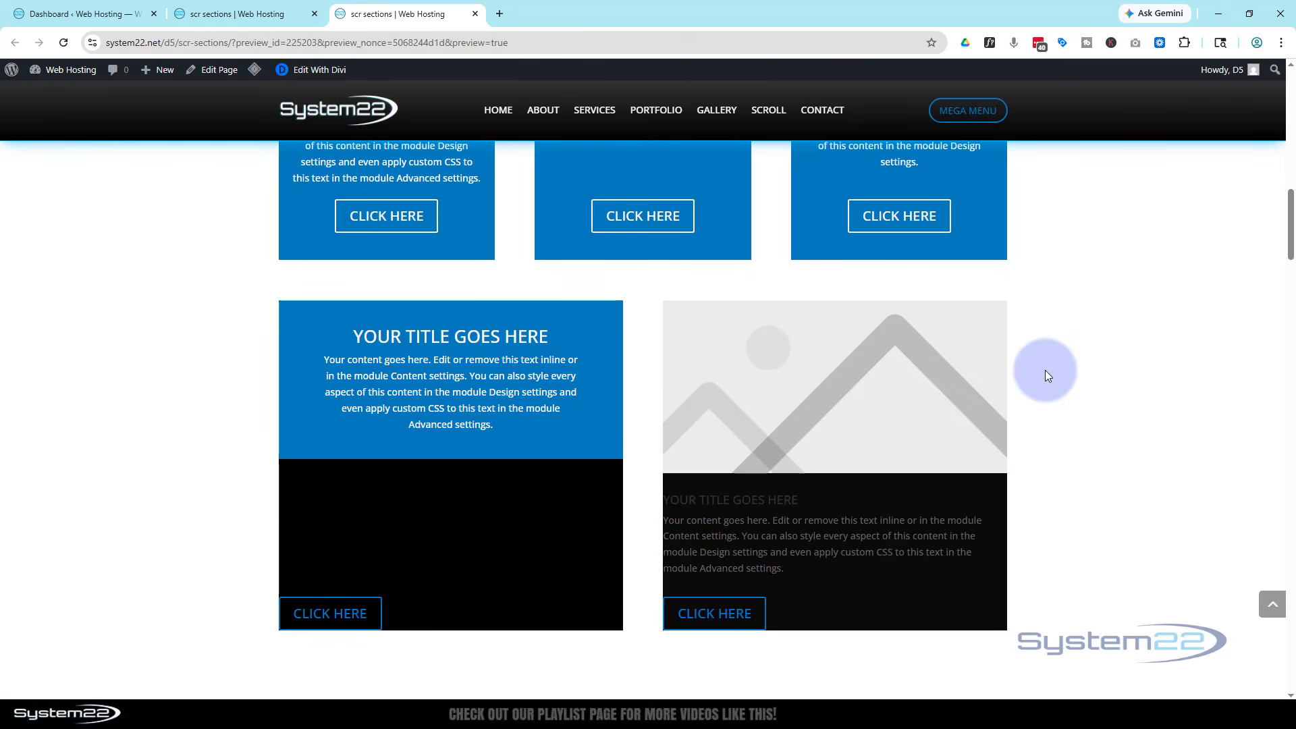
scroll(1046, 376, "up", 3)
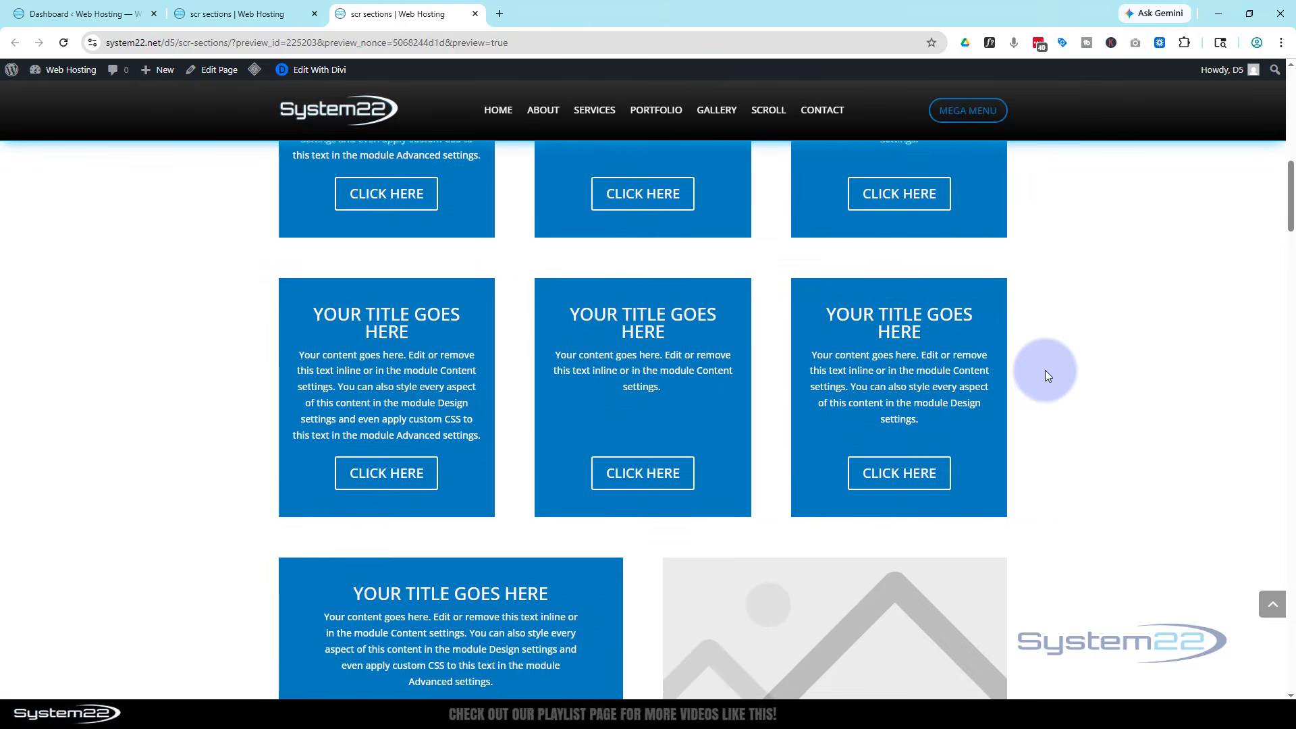
scroll(1046, 376, "up", 2)
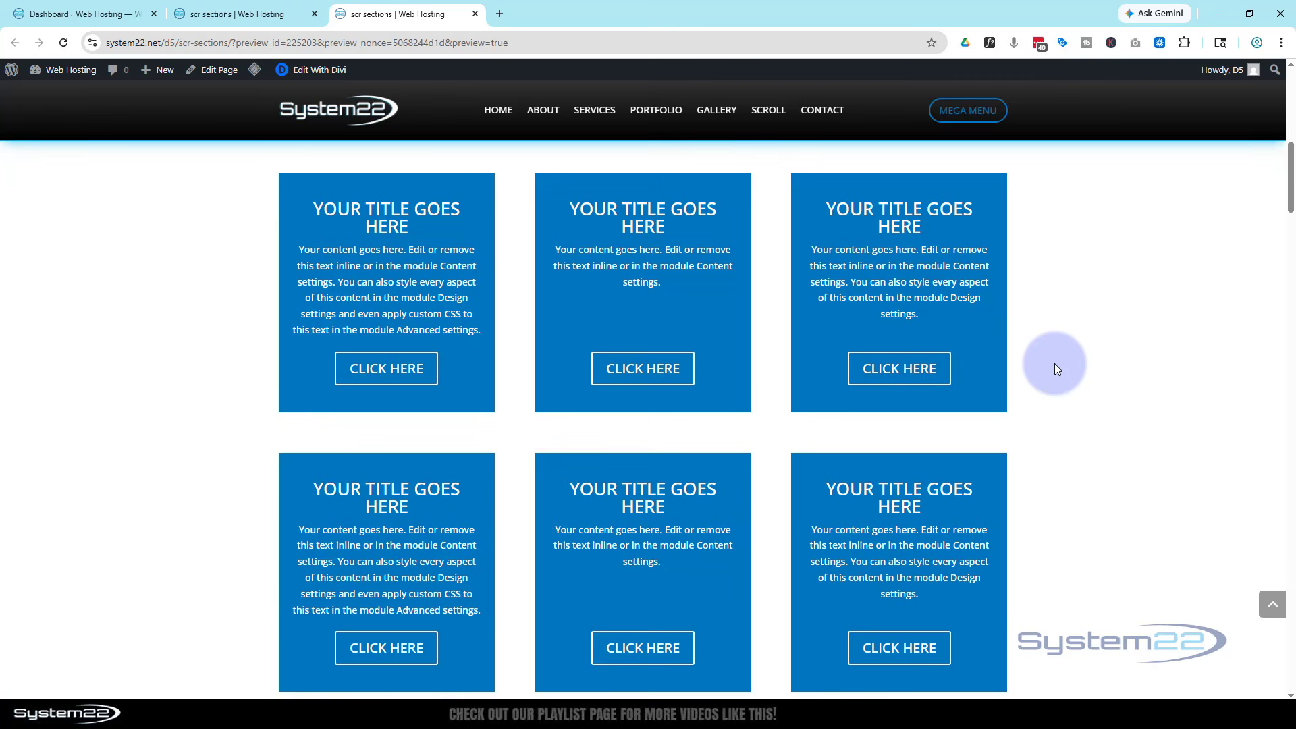
scroll(1057, 370, "down", 7)
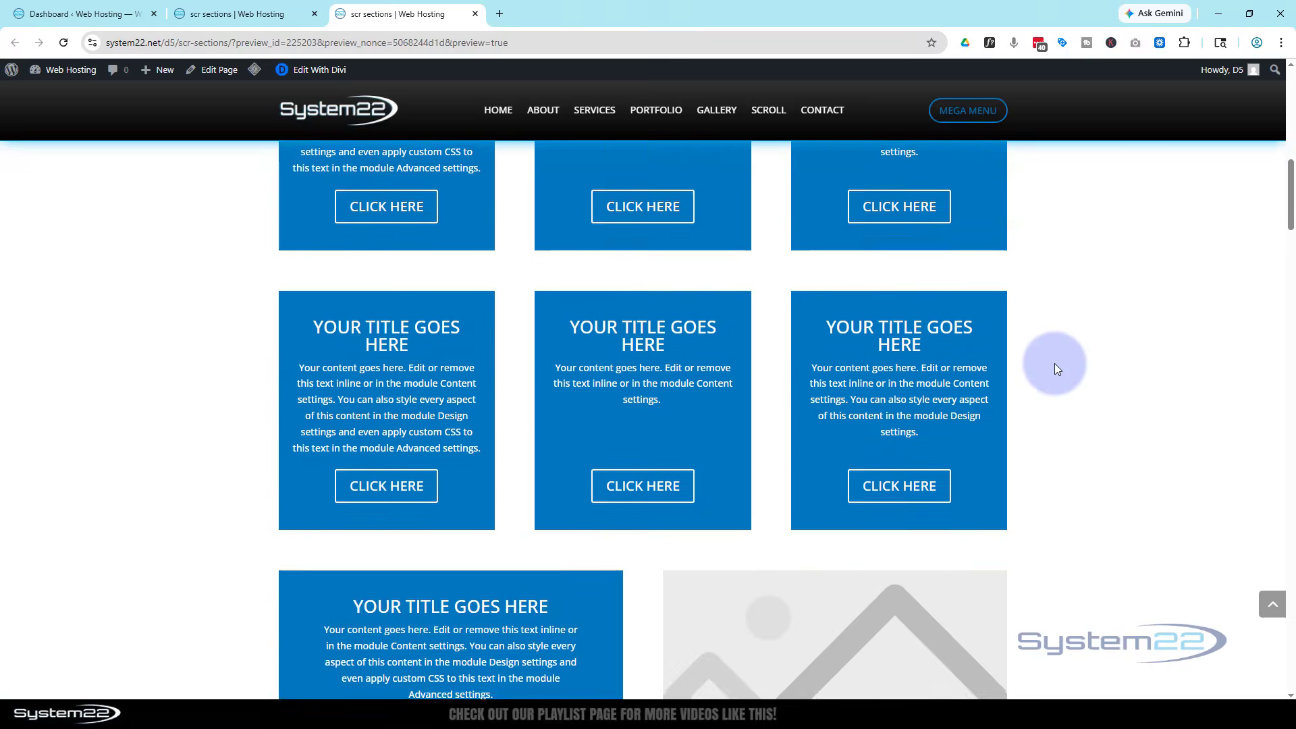
scroll(1057, 369, "down", 1)
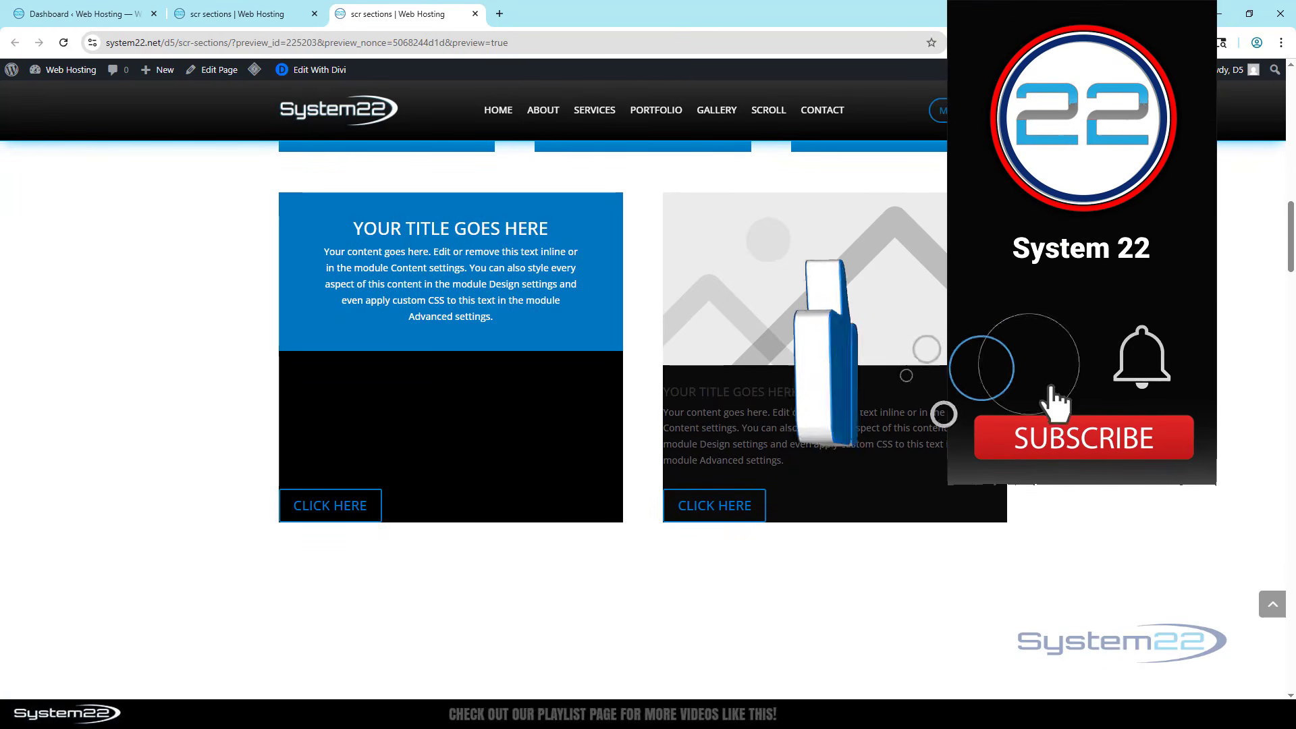
scroll(1057, 369, "up", 1)
scroll(642, 405, "up", 9)
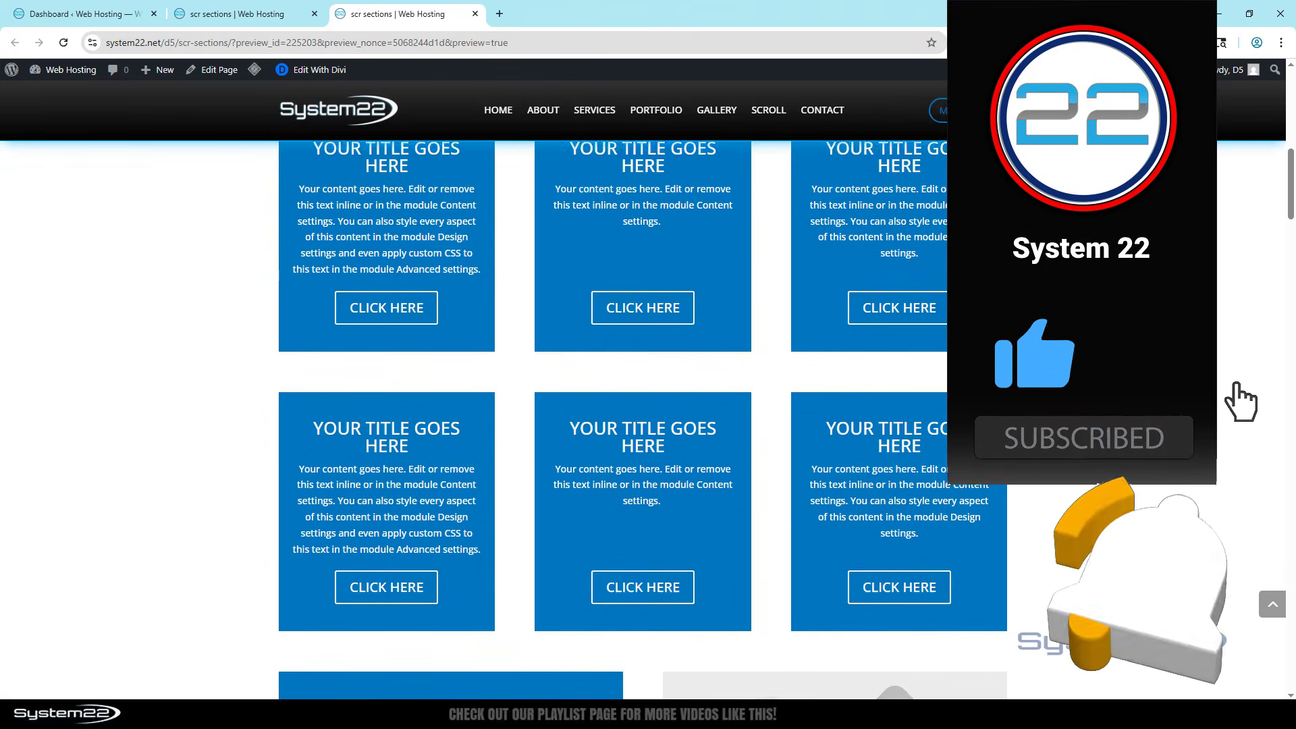
scroll(1057, 369, "up", 2)
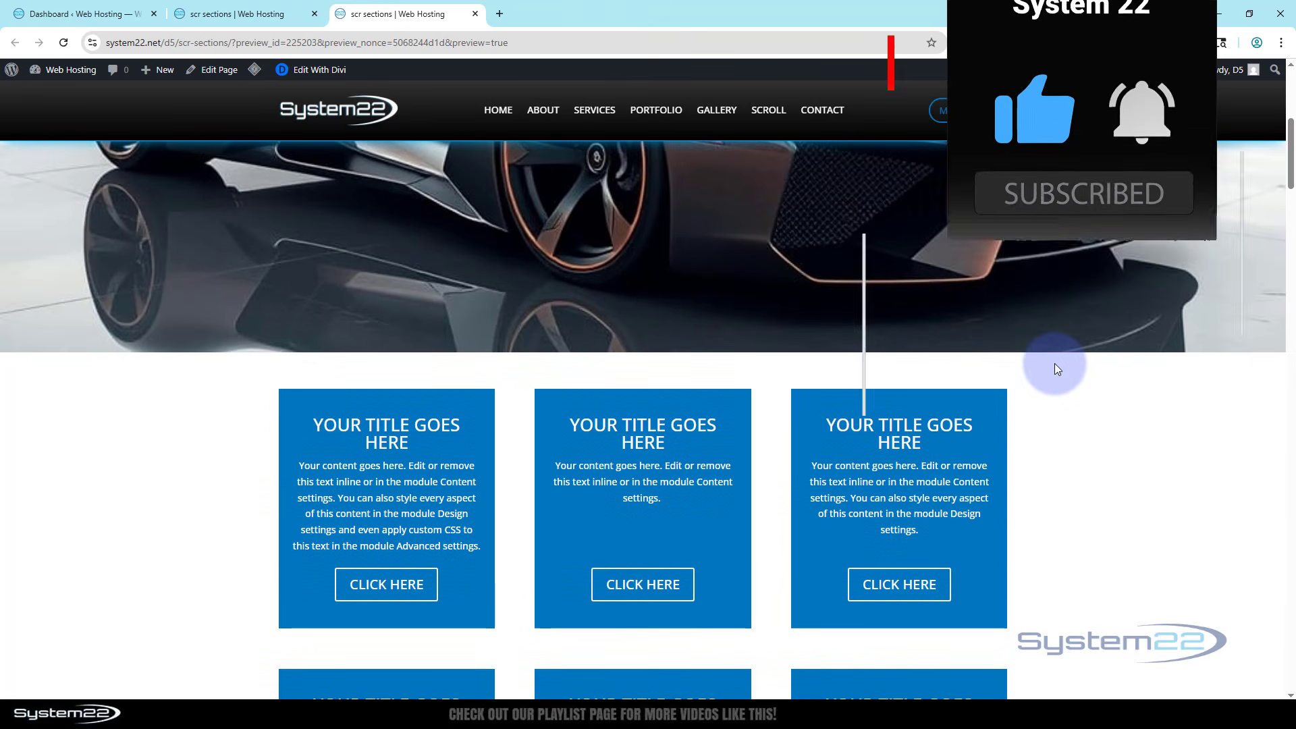